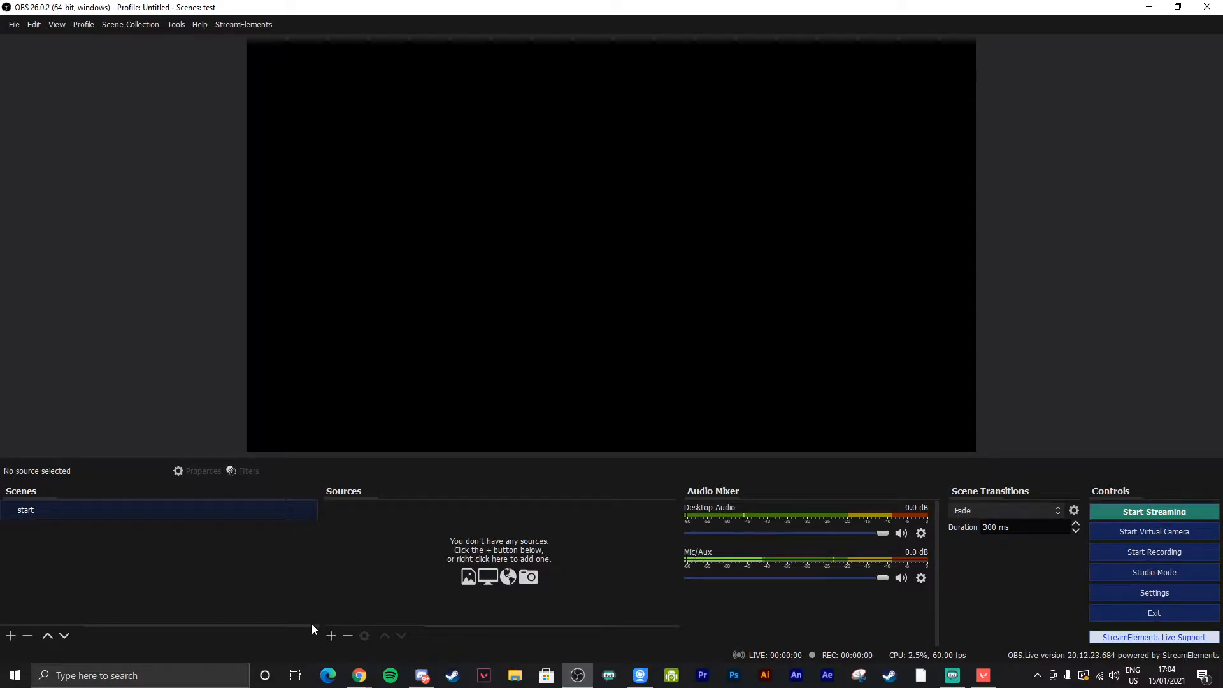
- Add a new Video Capture Device source to the start scene, using the e2eSoft iVCam camera
{"action": "left_click", "coordinate": [330, 636]}
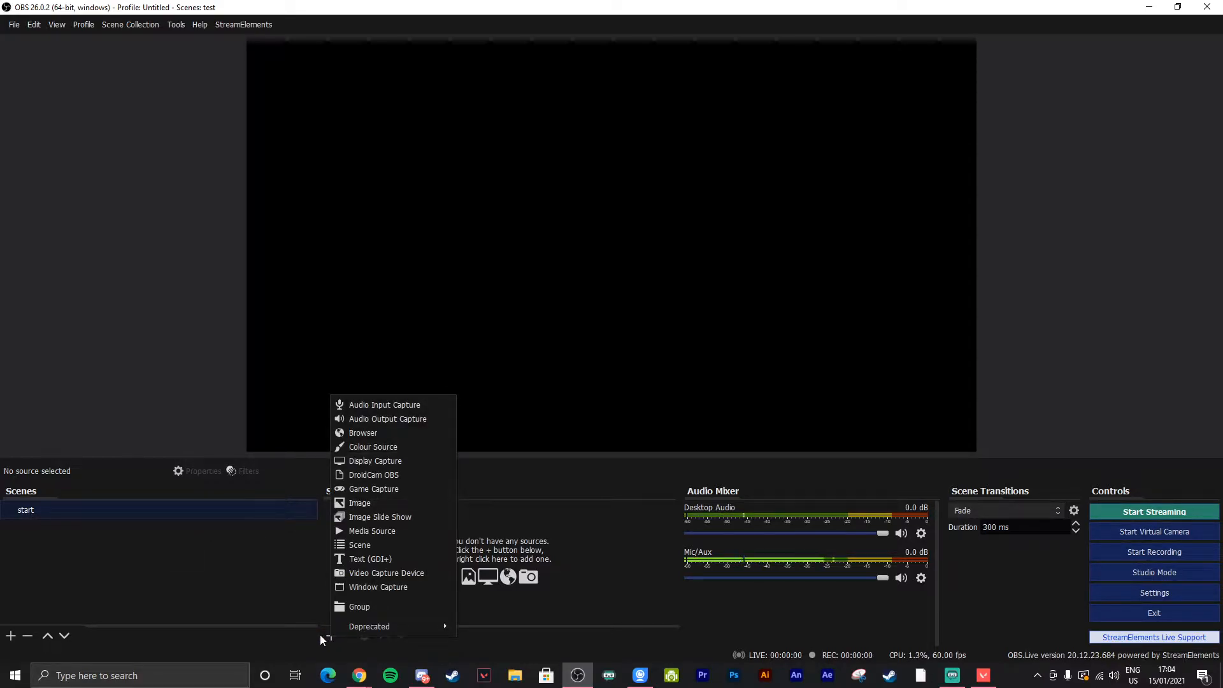
{"action": "left_click", "coordinate": [385, 572]}
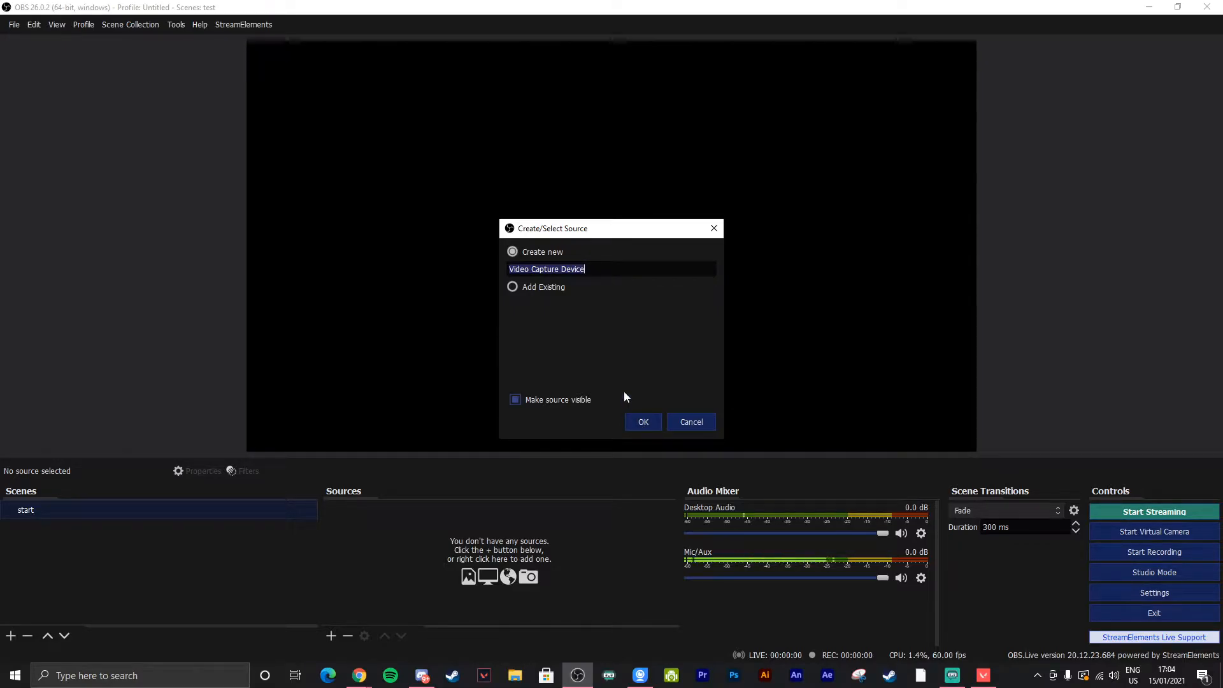
{"action": "left_click", "coordinate": [640, 422]}
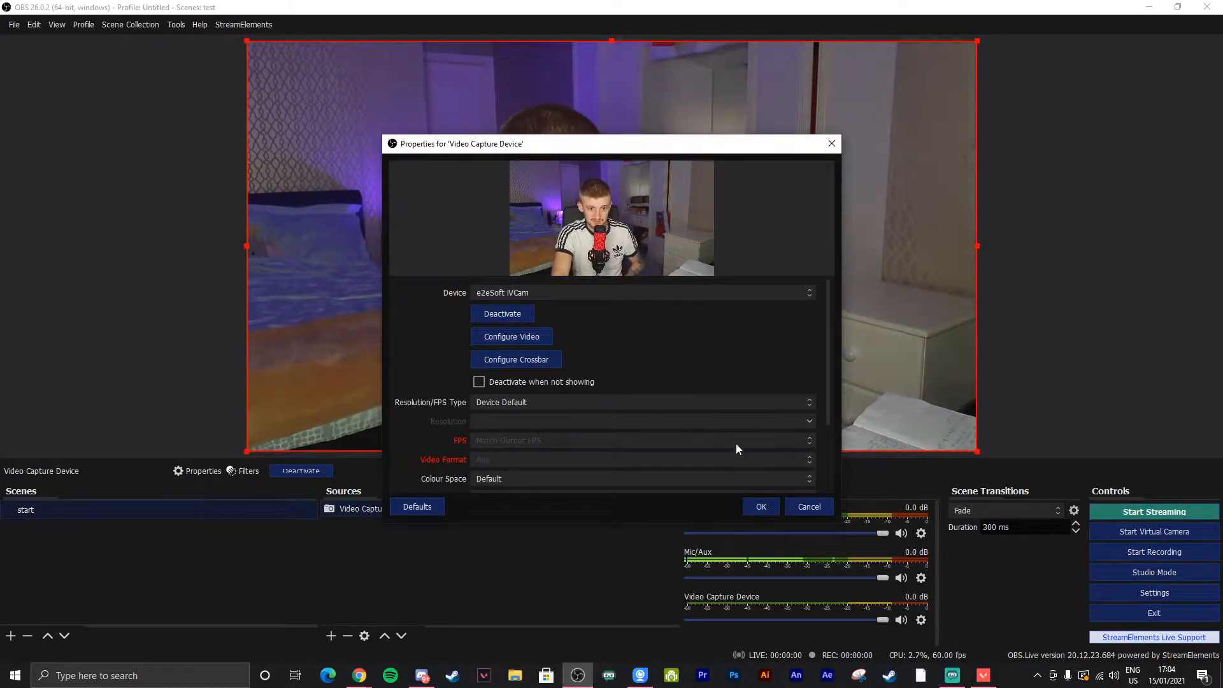
{"action": "left_click", "coordinate": [755, 511]}
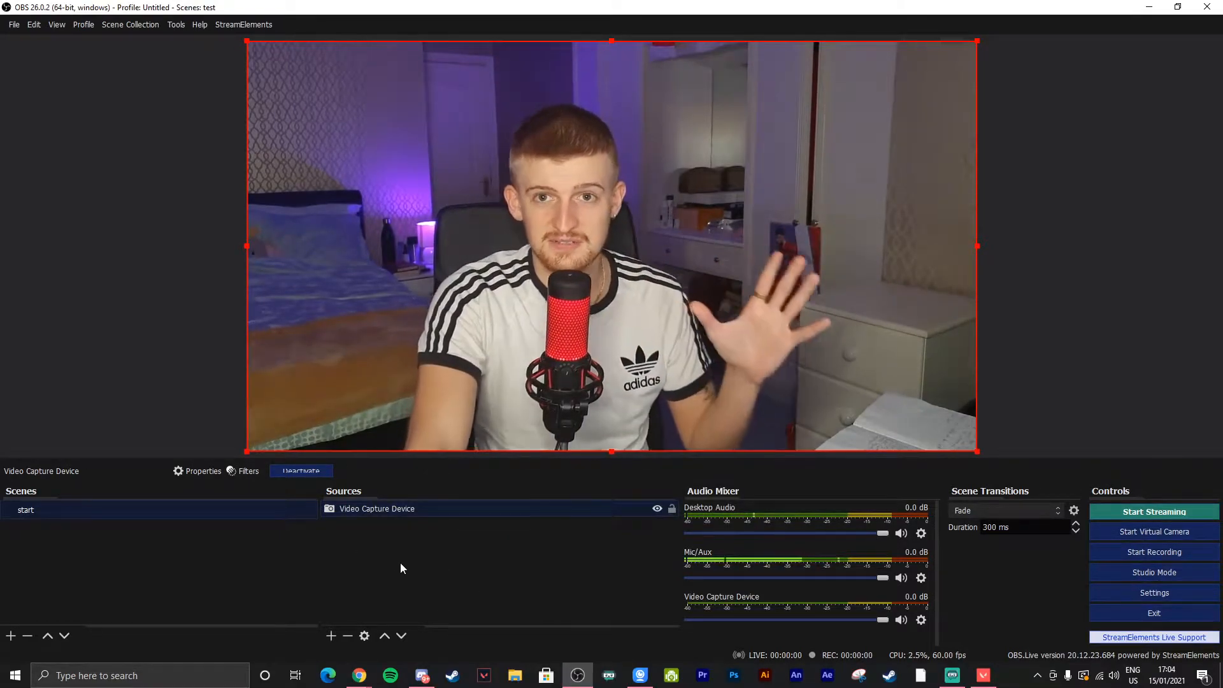
- Create a new scene named ingame
{"action": "left_click", "coordinate": [10, 635]}
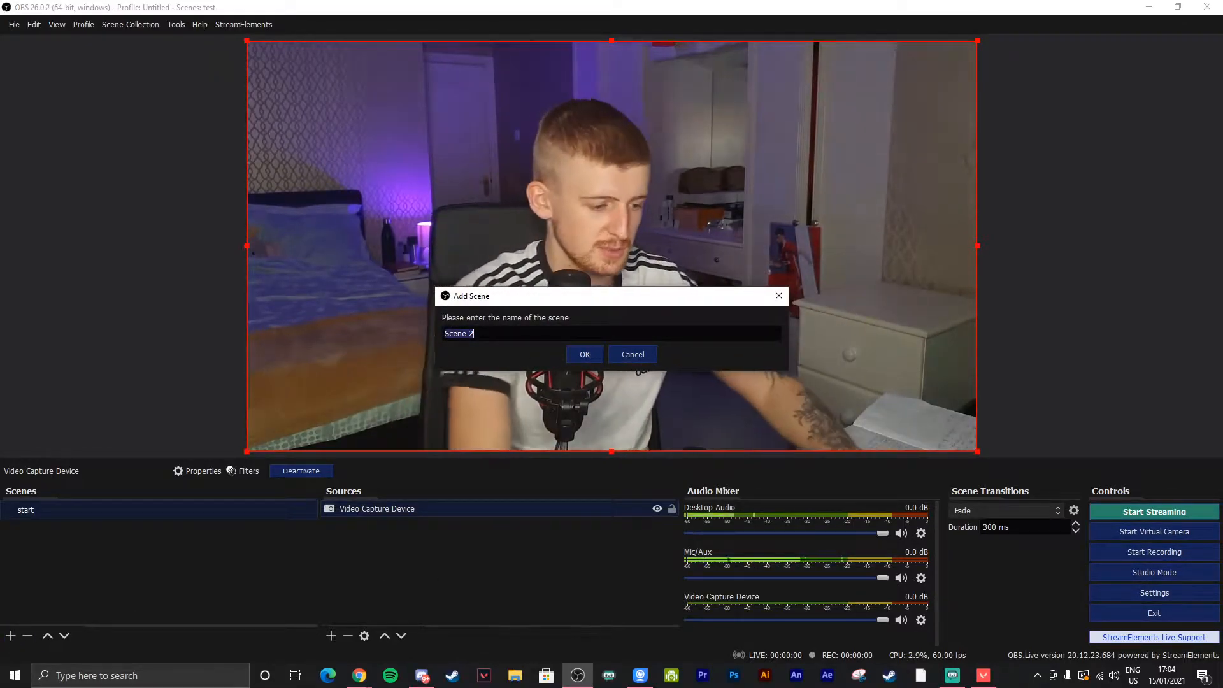
{"action": "type", "text": "ingame"}
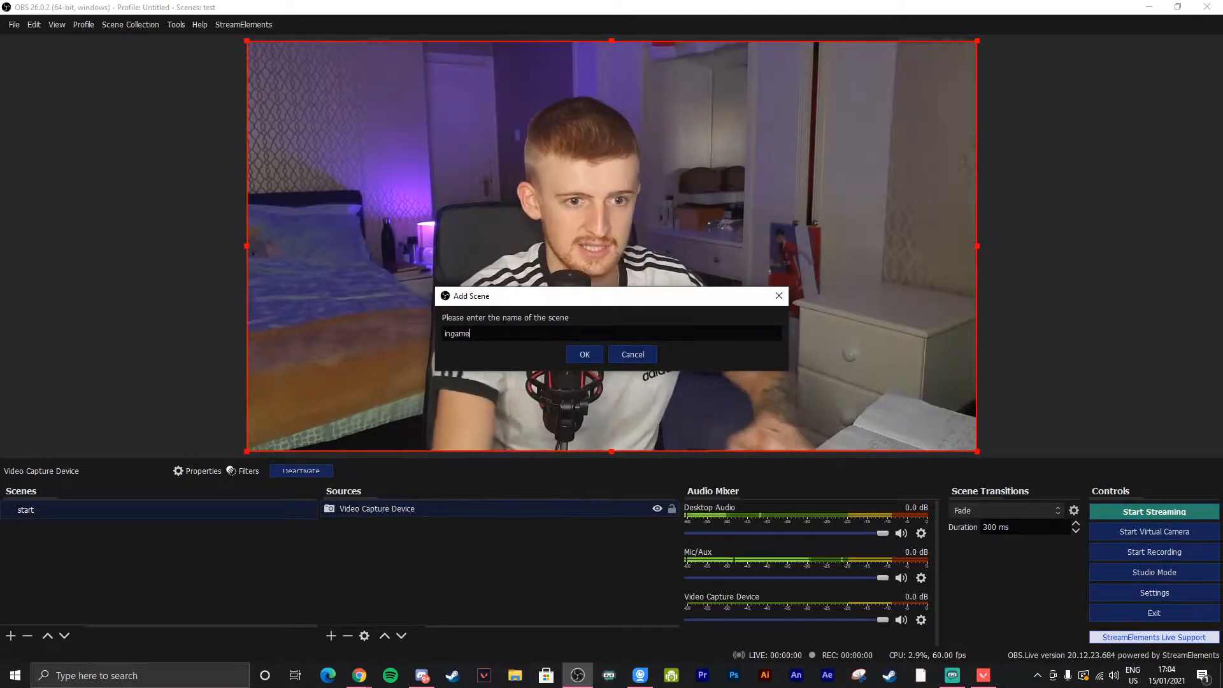
{"action": "left_click", "coordinate": [575, 353]}
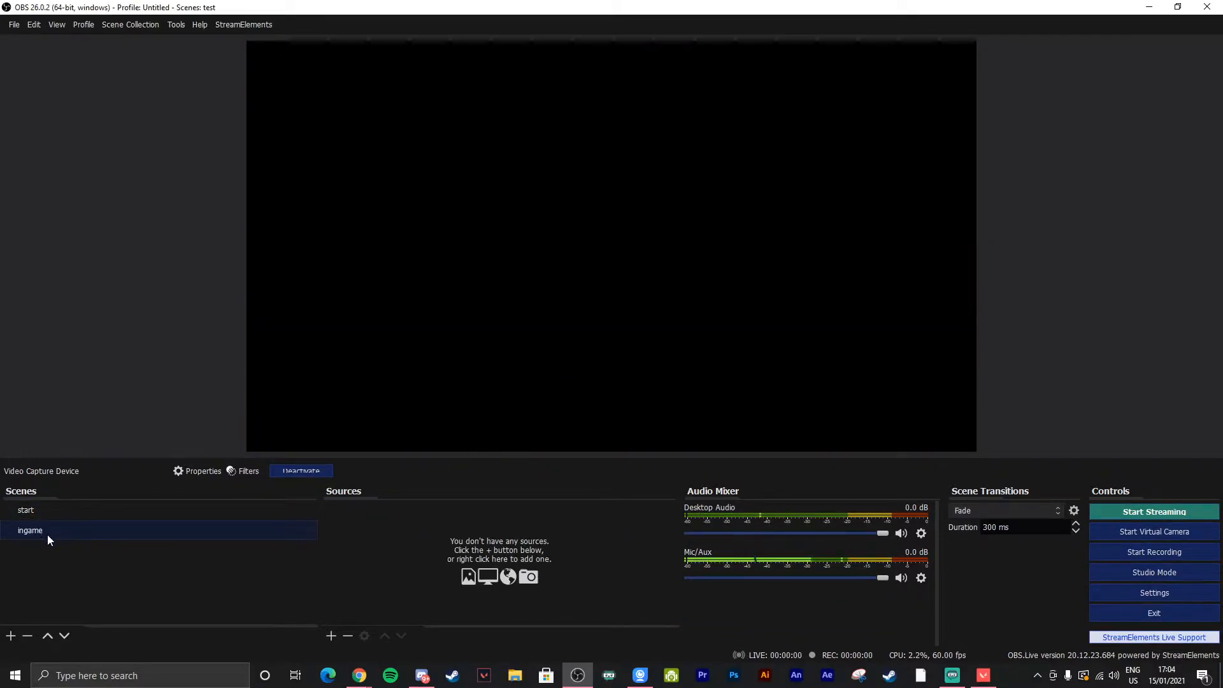
- Add a Game Capture source to the ingame scene that captures the specific window [VALORANT-Win64-Shipping.exe]: VALORANT
{"action": "left_click", "coordinate": [327, 631]}
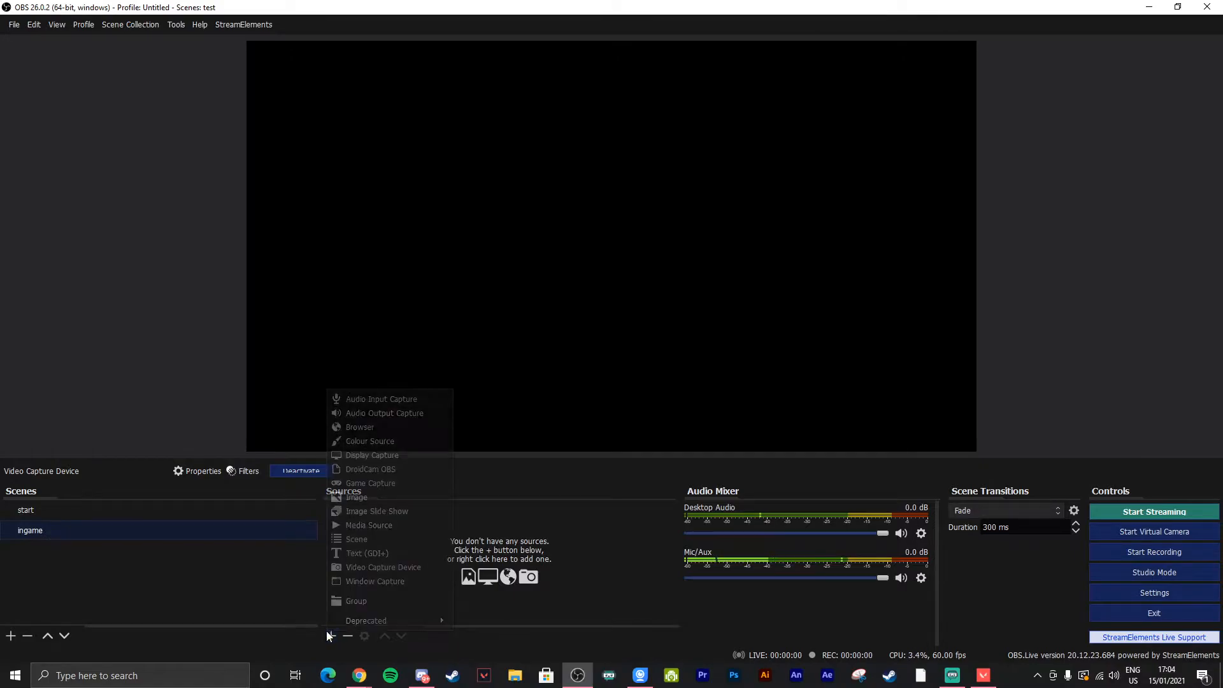
{"action": "mouse_move", "coordinate": [346, 619]}
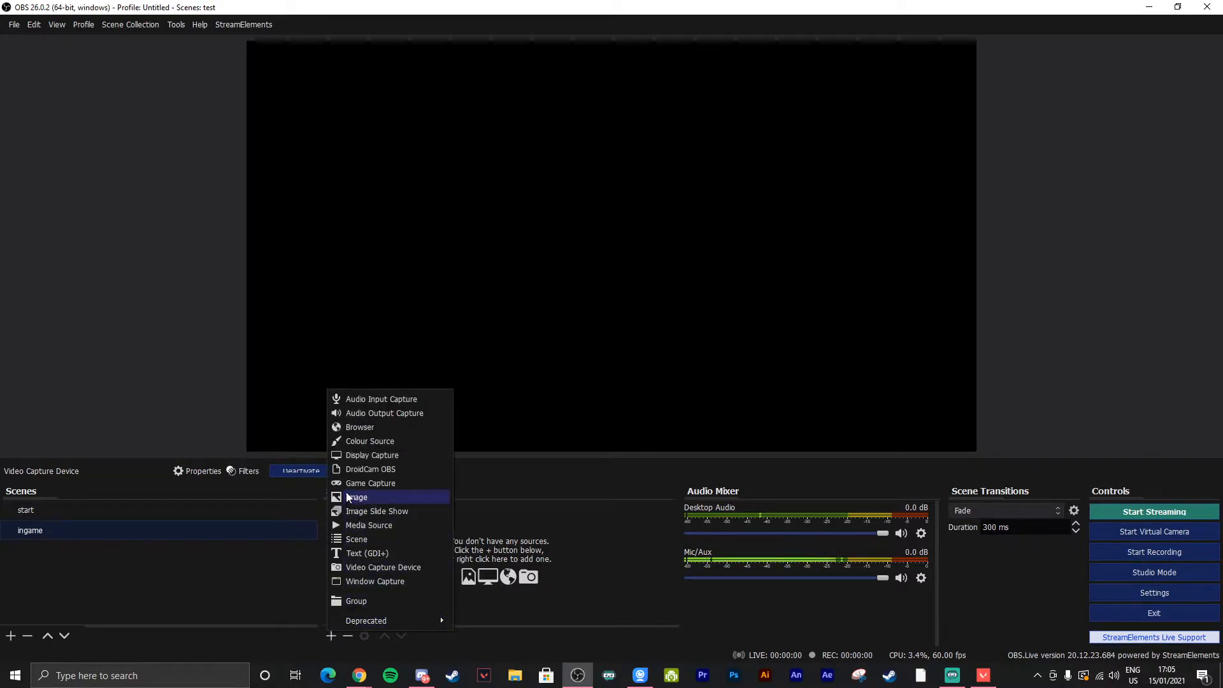
{"action": "left_click", "coordinate": [367, 484]}
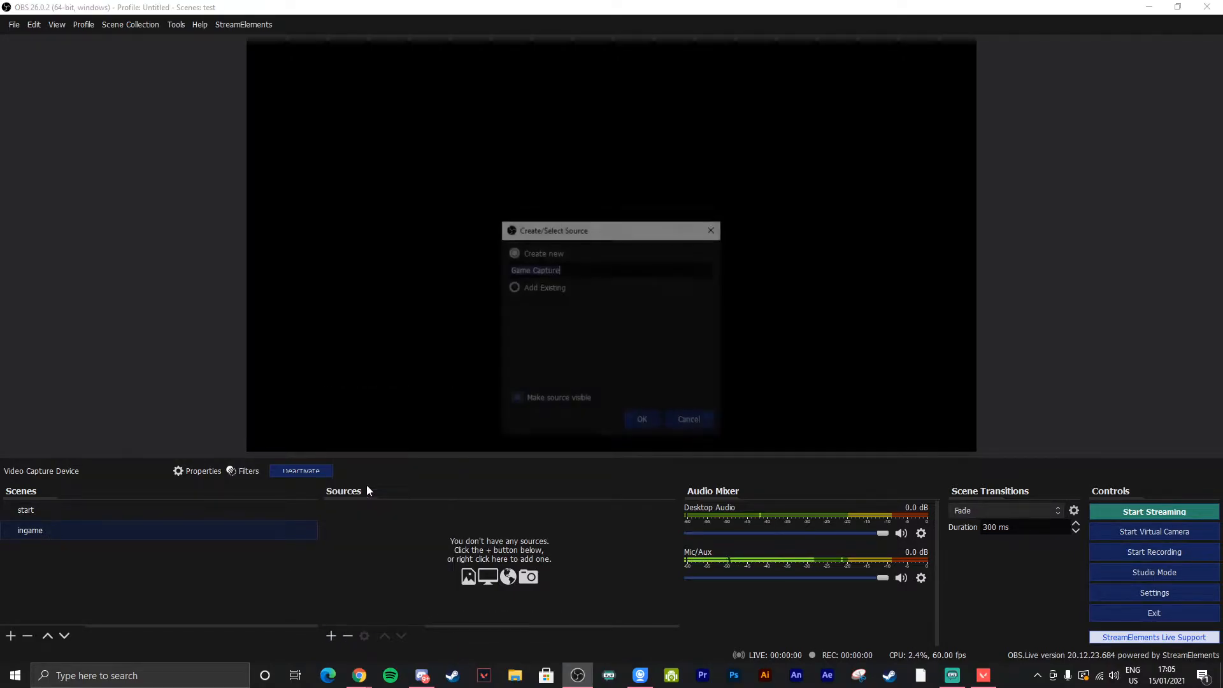
{"action": "left_click", "coordinate": [648, 423]}
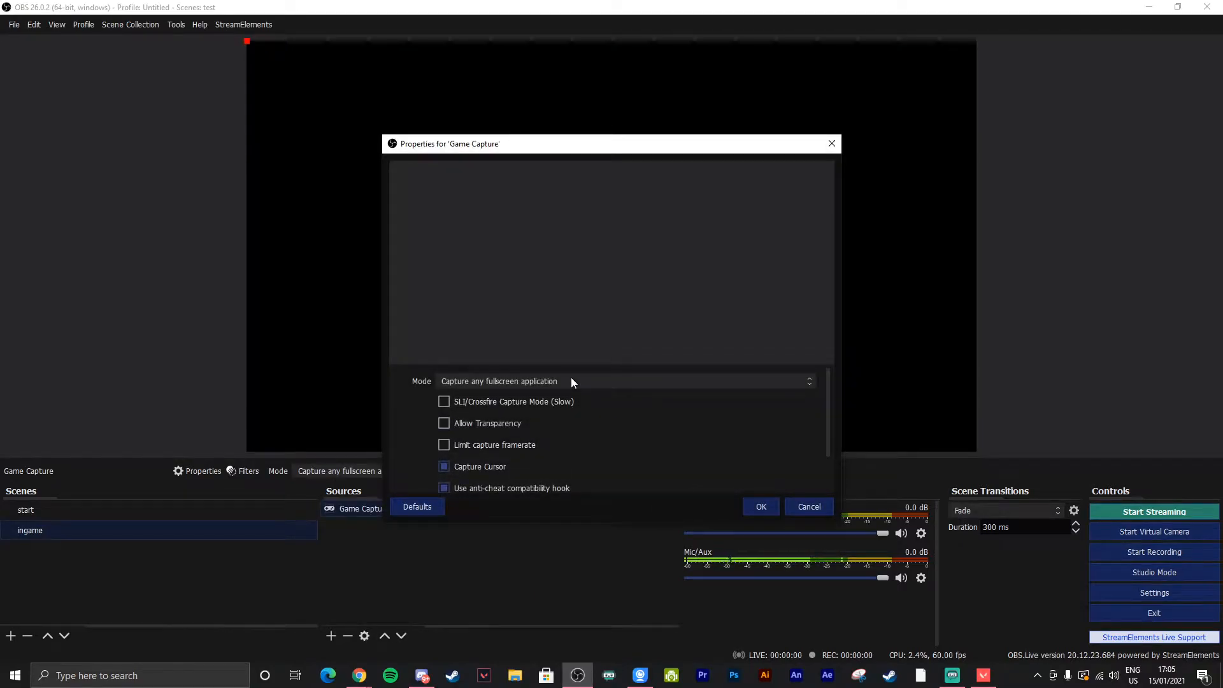
{"action": "left_click", "coordinate": [571, 380]}
{"action": "left_click", "coordinate": [503, 401]}
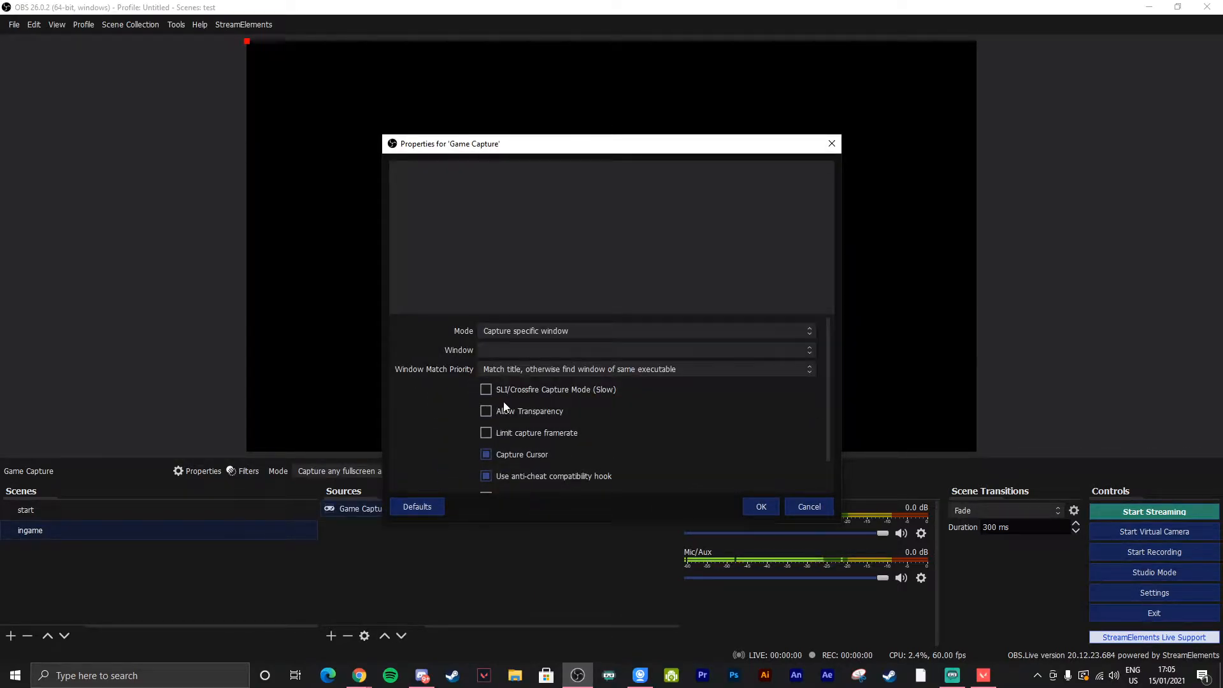
{"action": "left_click", "coordinate": [548, 352]}
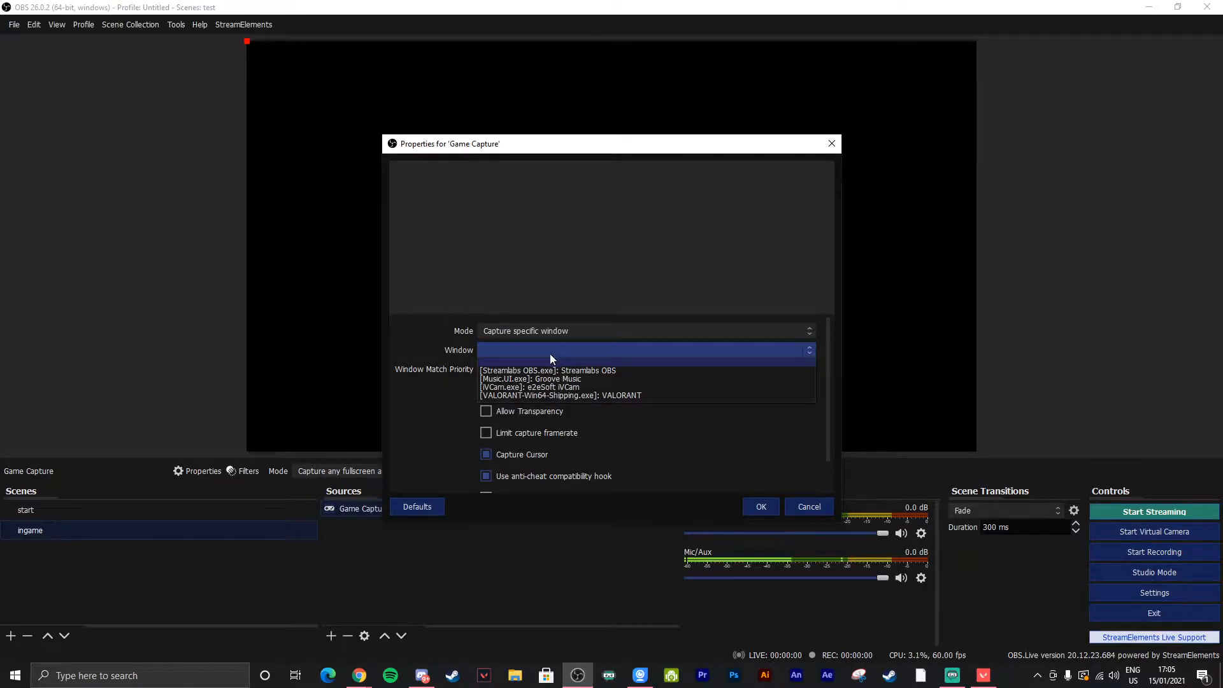
{"action": "left_click", "coordinate": [551, 396]}
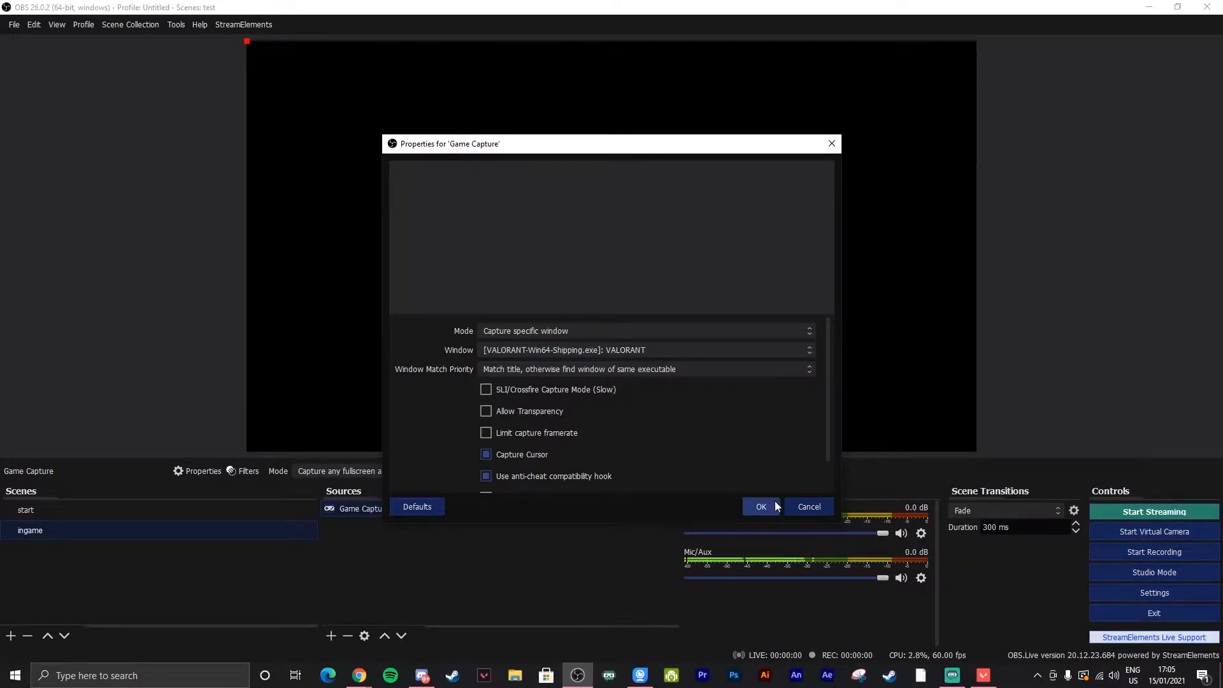
{"action": "left_click", "coordinate": [756, 507]}
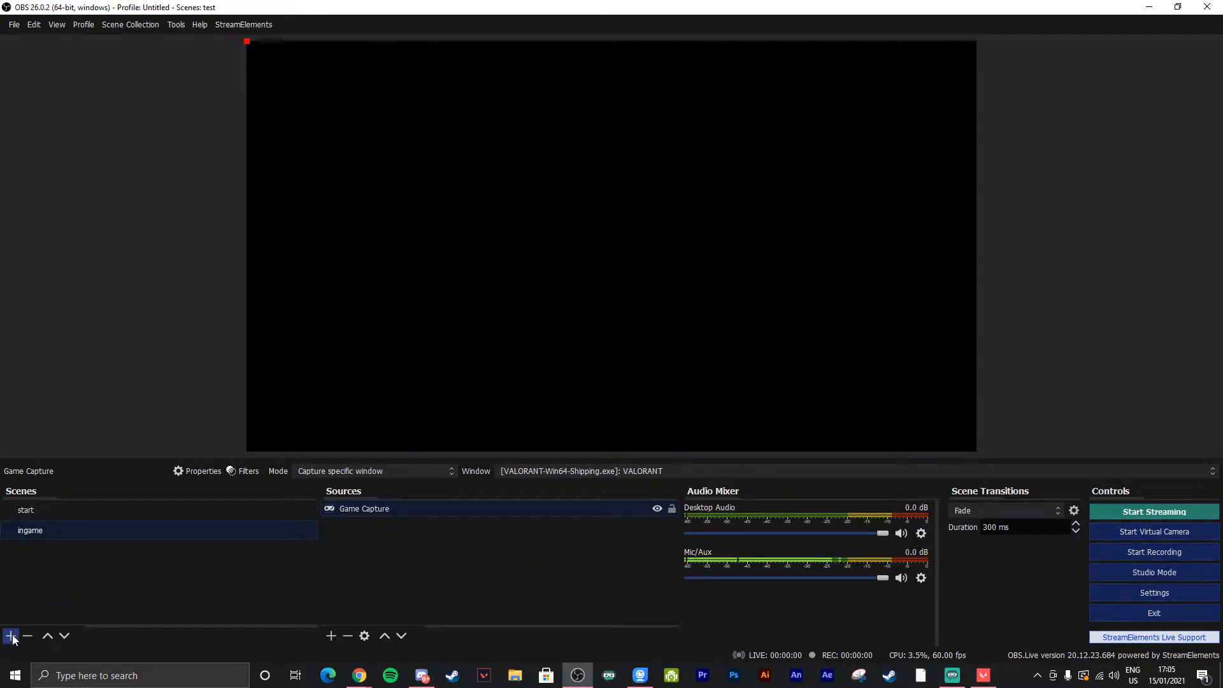
- Copy the Video Capture Device source from the start scene and paste it into the ingame scene
{"action": "left_click", "coordinate": [30, 509]}
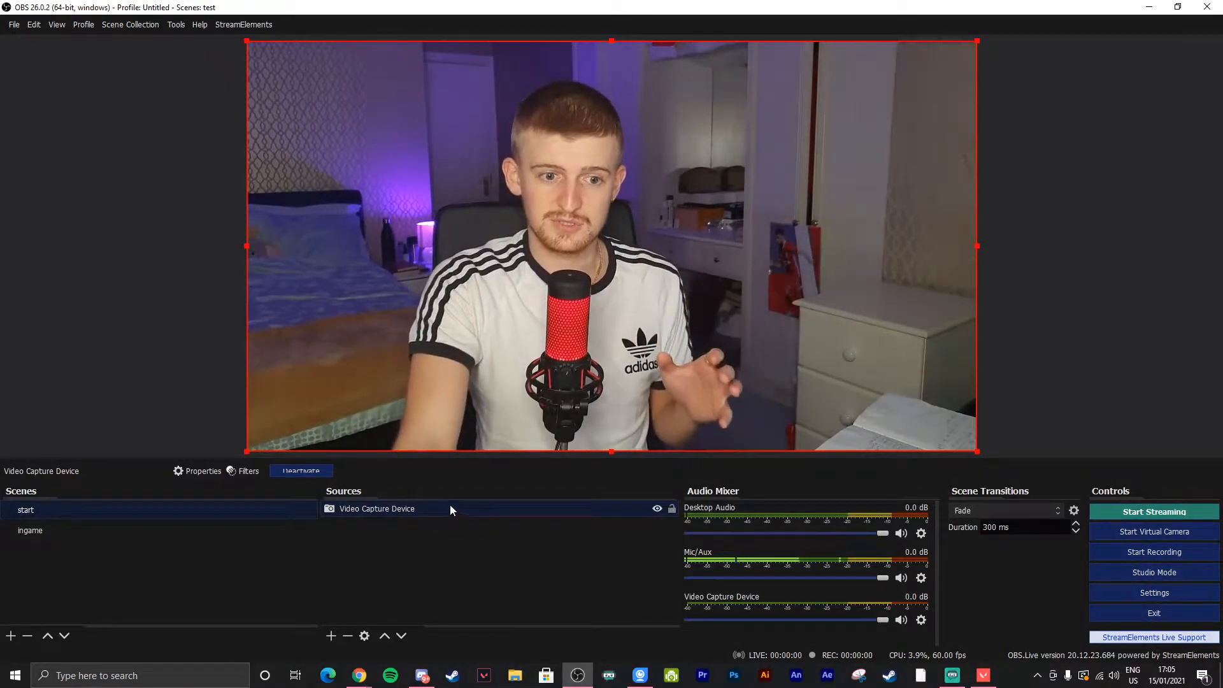
{"action": "right_click", "coordinate": [412, 510]}
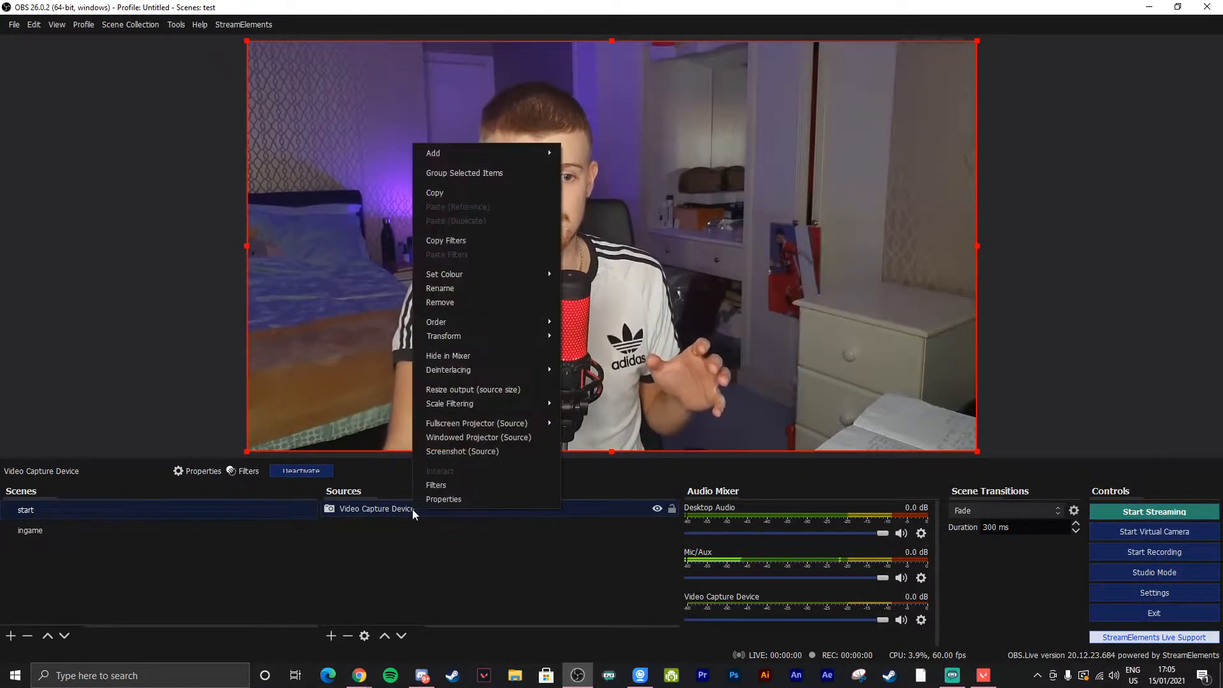
{"action": "left_click", "coordinate": [457, 189]}
{"action": "left_click", "coordinate": [30, 530]}
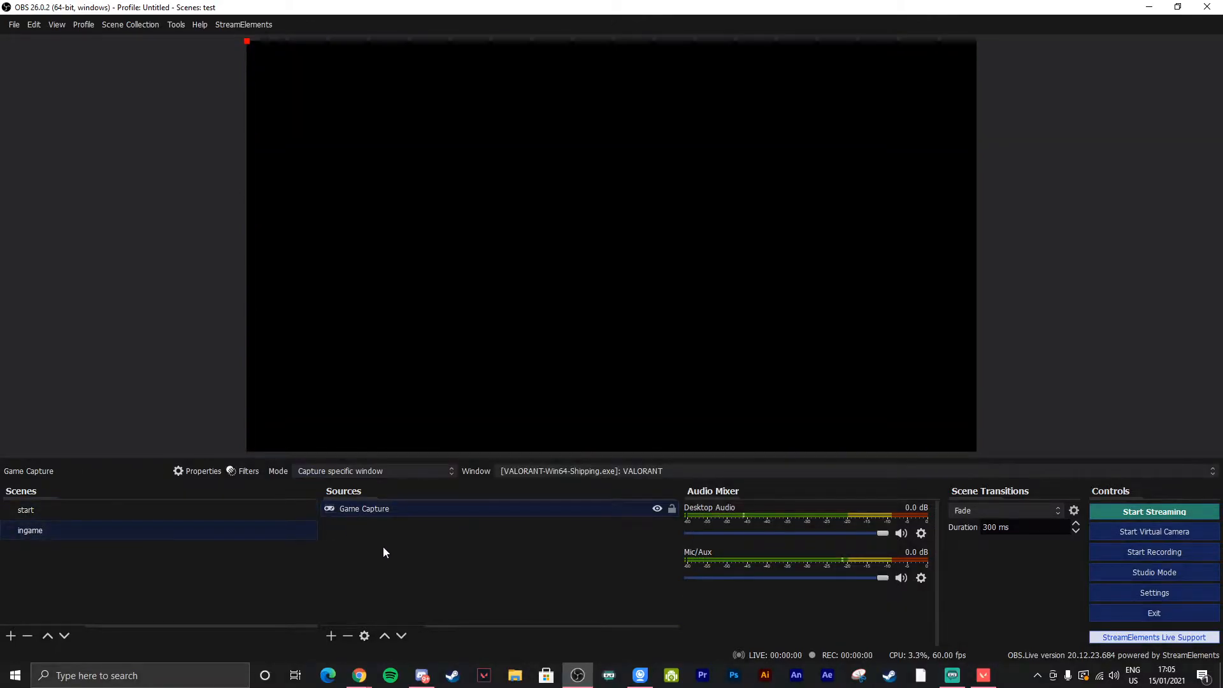
{"action": "right_click", "coordinate": [390, 552]}
{"action": "left_click", "coordinate": [426, 594]}
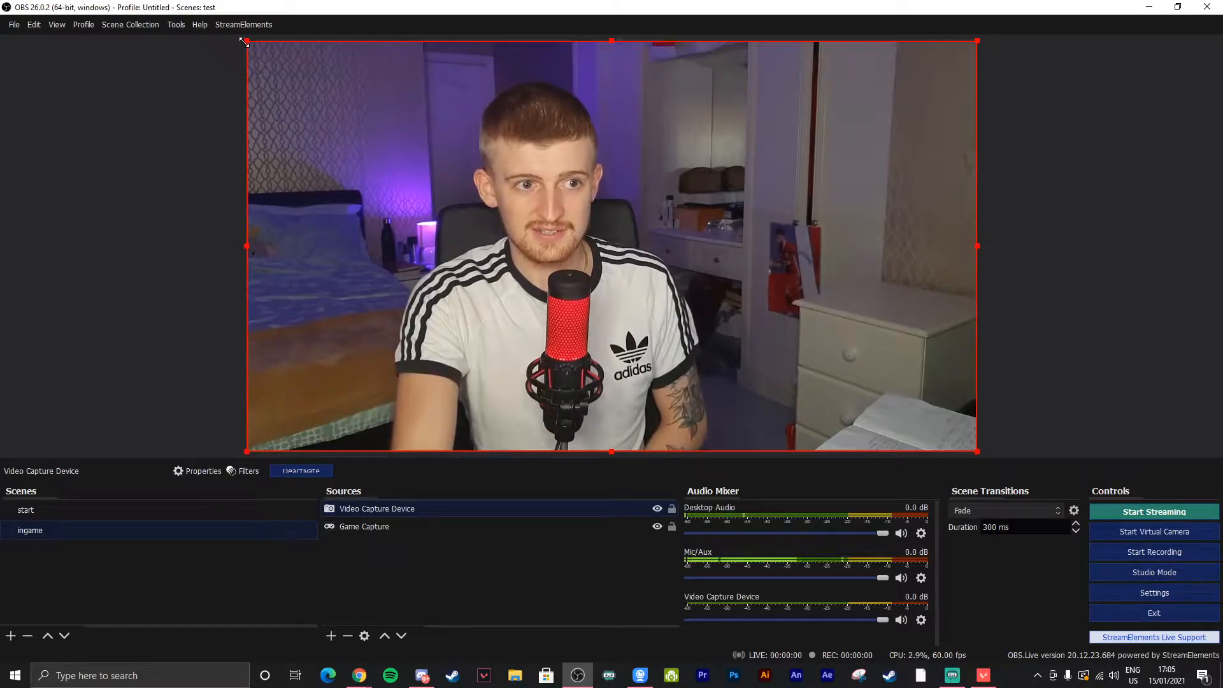
- Shrink the webcam to a small overlay about halfway up the canvas's right edge and bring up VALORANT briefly to check the capture
{"action": "left_click_drag", "start_coordinate": [248, 45], "coordinate": [827, 390]}
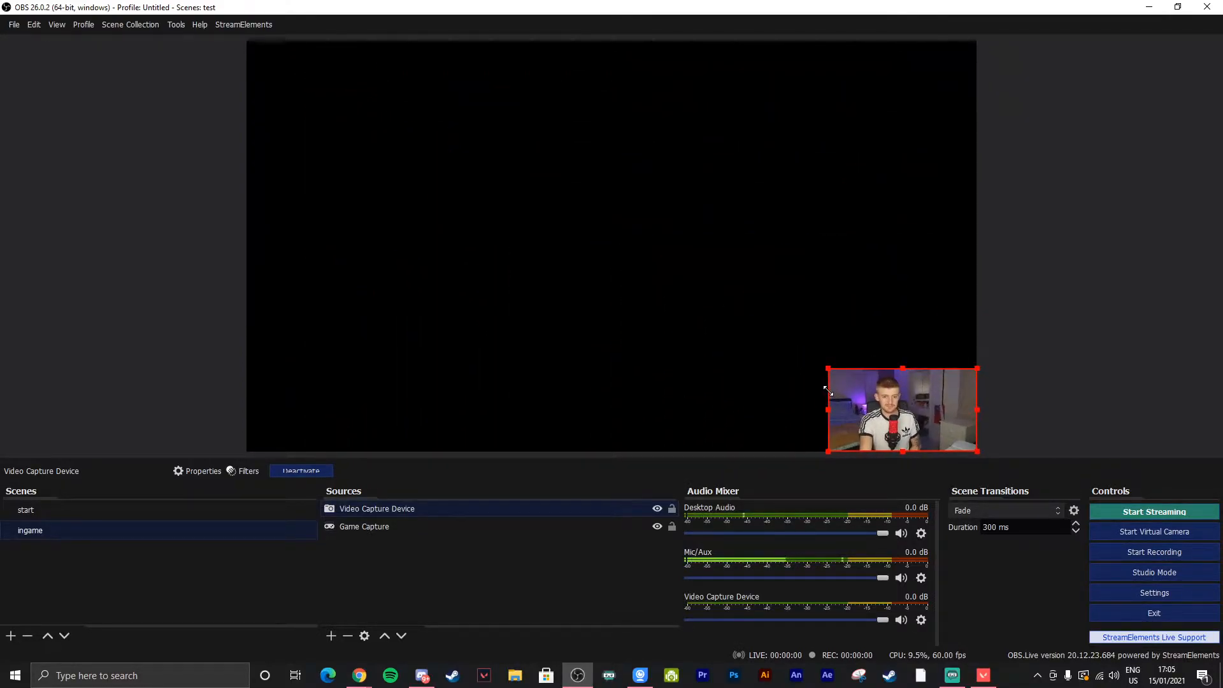
{"action": "left_click_drag", "start_coordinate": [897, 425], "coordinate": [900, 221]}
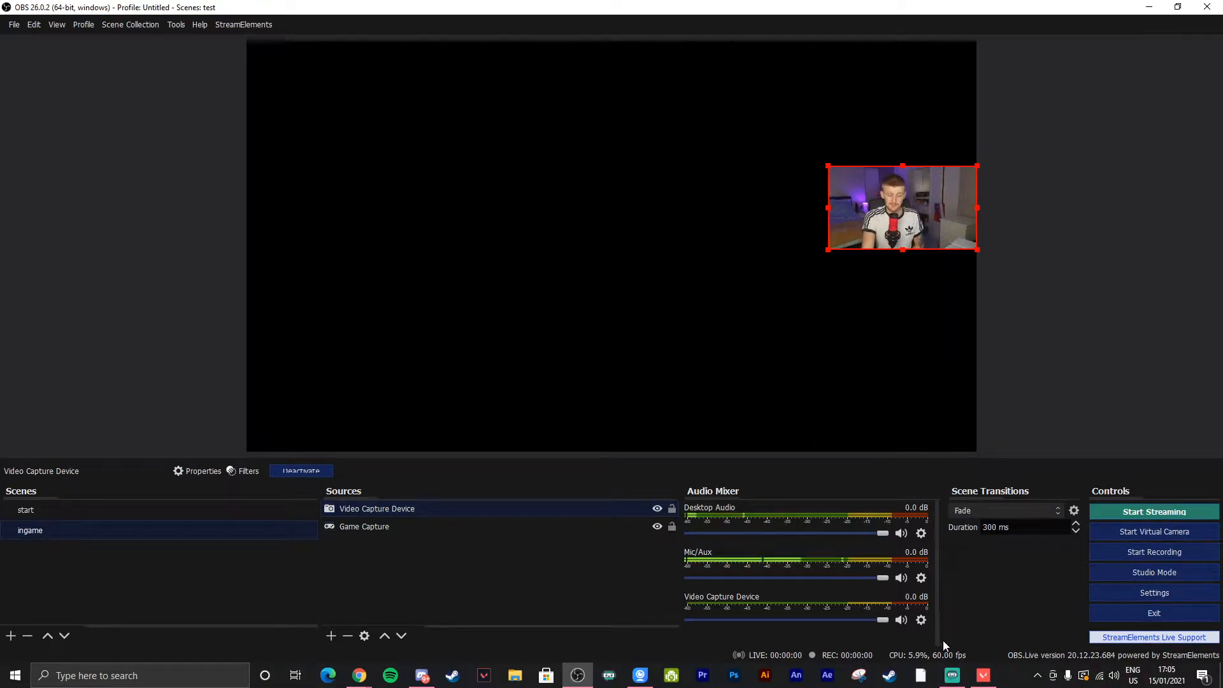
{"action": "left_click", "coordinate": [984, 677]}
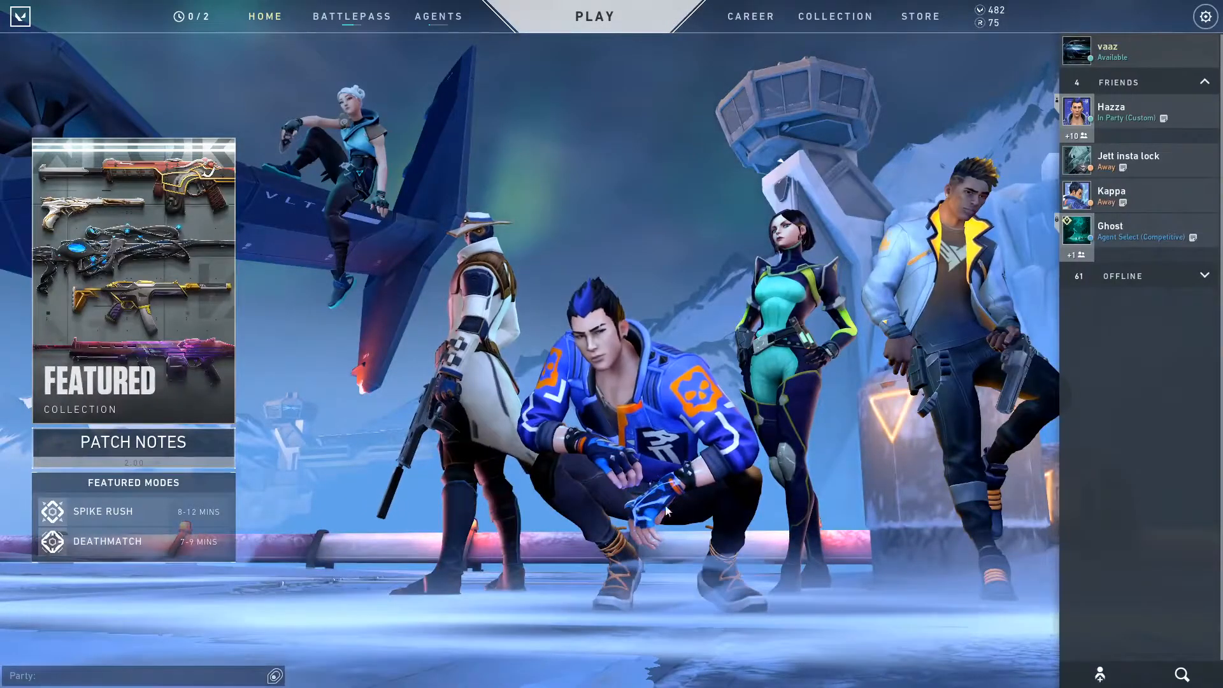
{"action": "key", "text": "alt+Tab"}
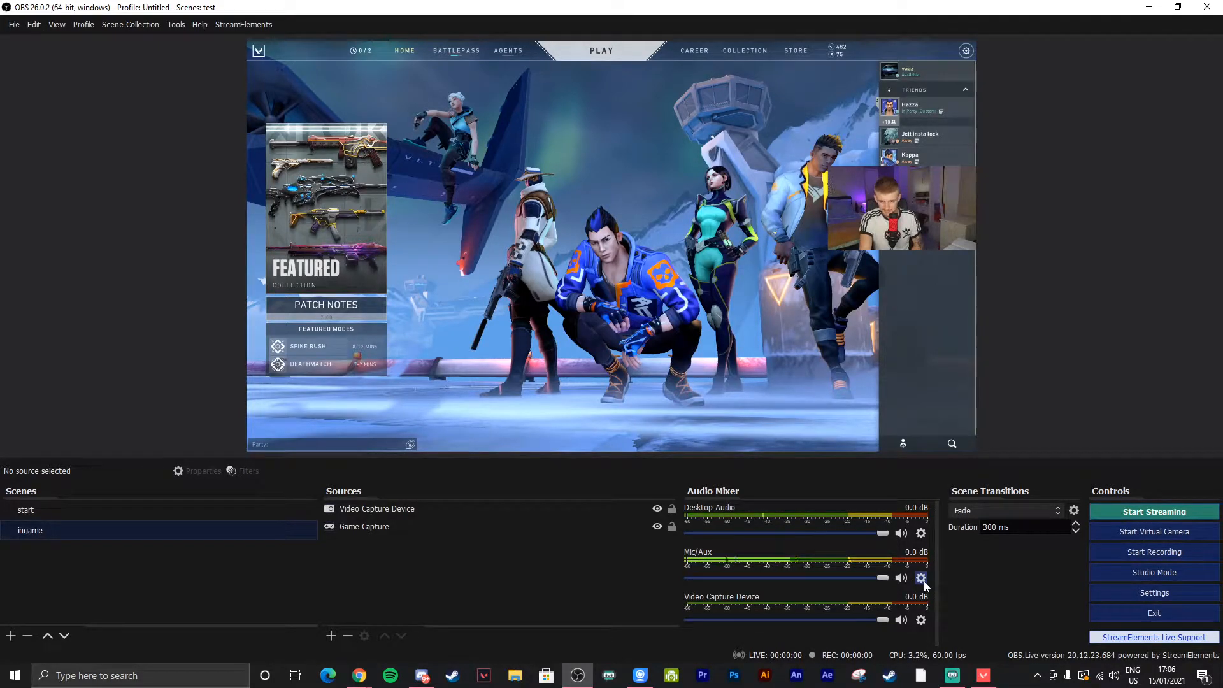
- Choose Microphone (HyperX Quadcast) as the Mic/Auxiliary Audio device in the audio settings and accept the settings
{"action": "left_click", "coordinate": [15, 26]}
{"action": "left_click", "coordinate": [35, 77]}
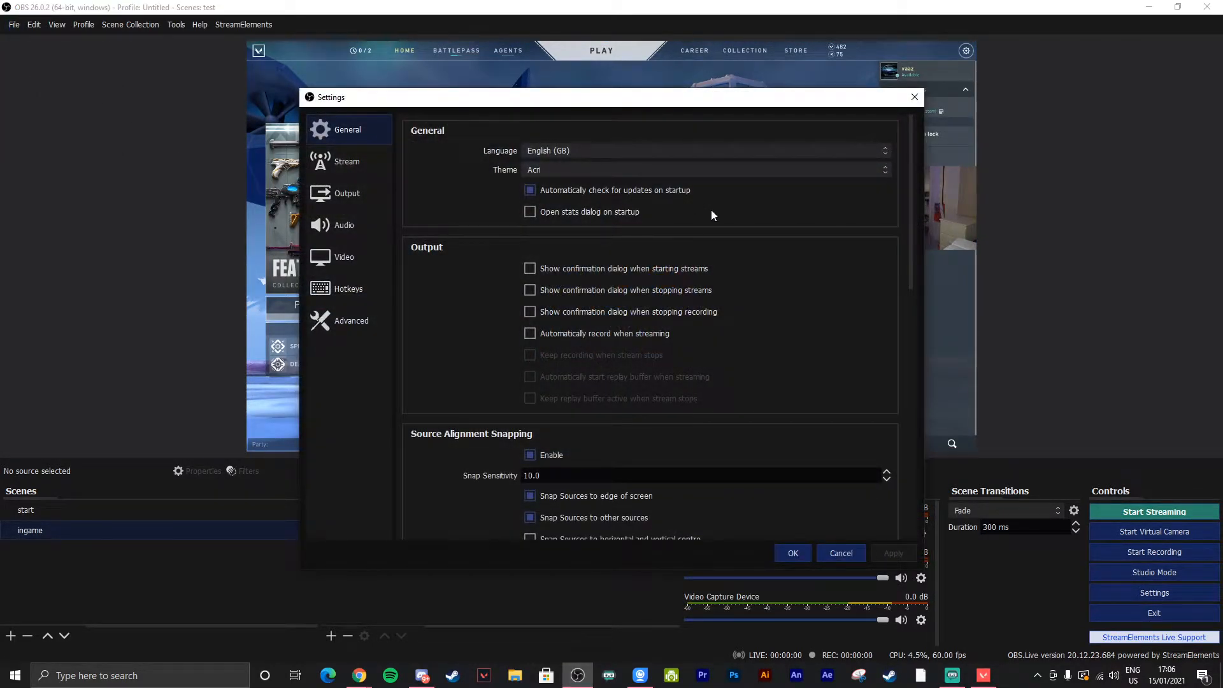
{"action": "left_click", "coordinate": [338, 224]}
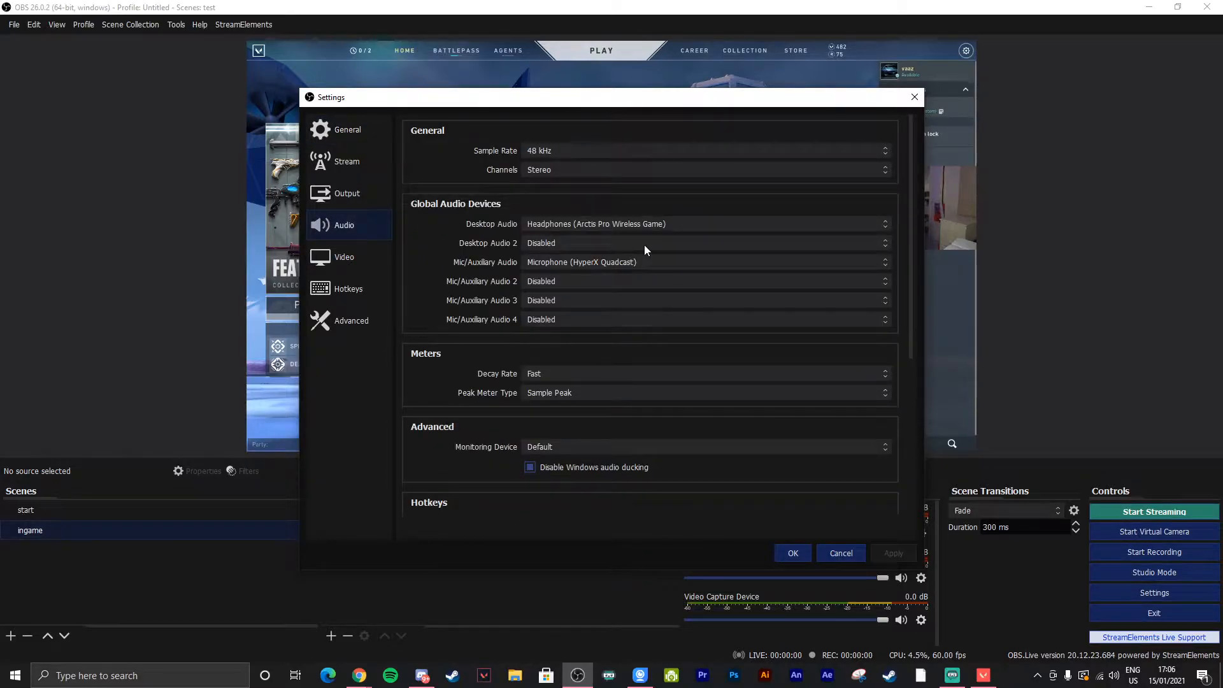
{"action": "left_click_drag", "start_coordinate": [587, 99], "coordinate": [335, 76]}
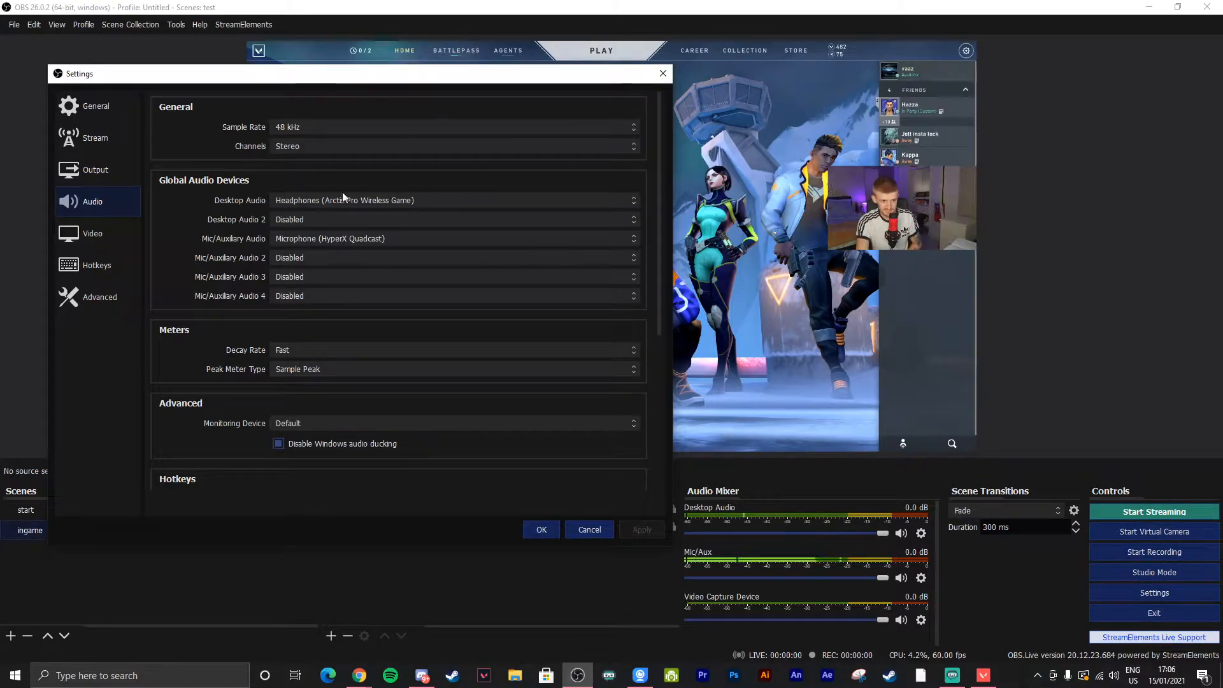
{"action": "left_click", "coordinate": [336, 241]}
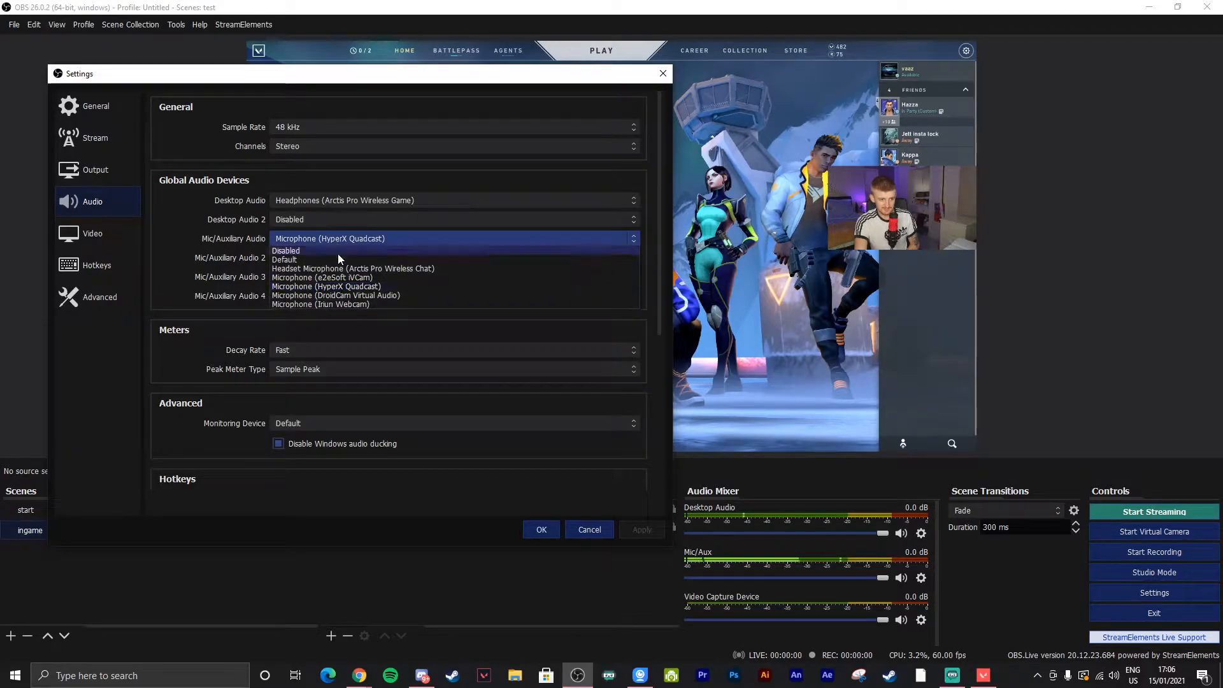
{"action": "left_click", "coordinate": [341, 290]}
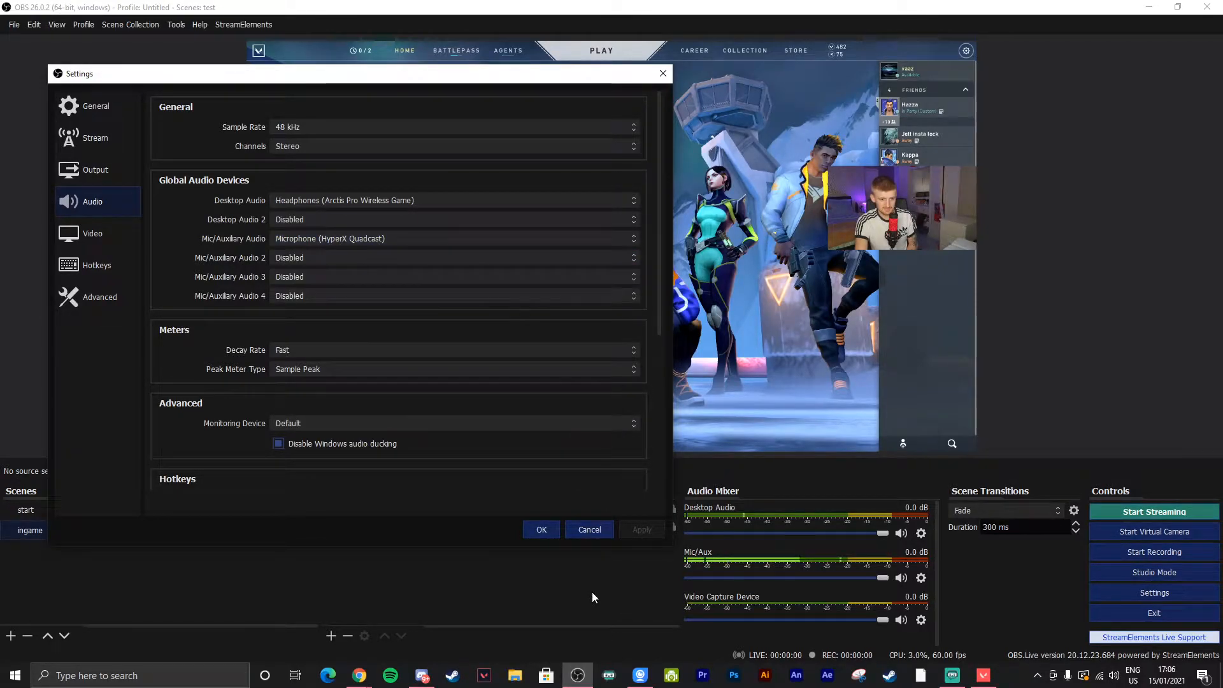
{"action": "left_click", "coordinate": [532, 530]}
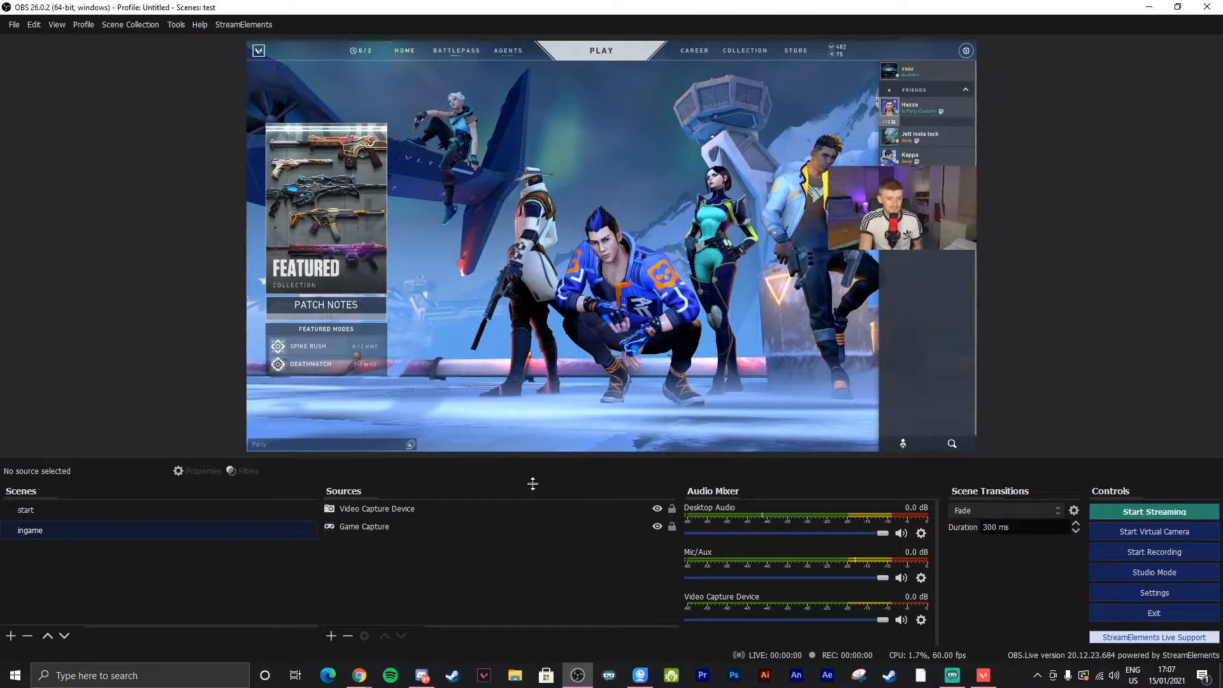
- Set the scene transition to Cut and test it by switching between the start and ingame scenes
{"action": "left_click", "coordinate": [29, 510]}
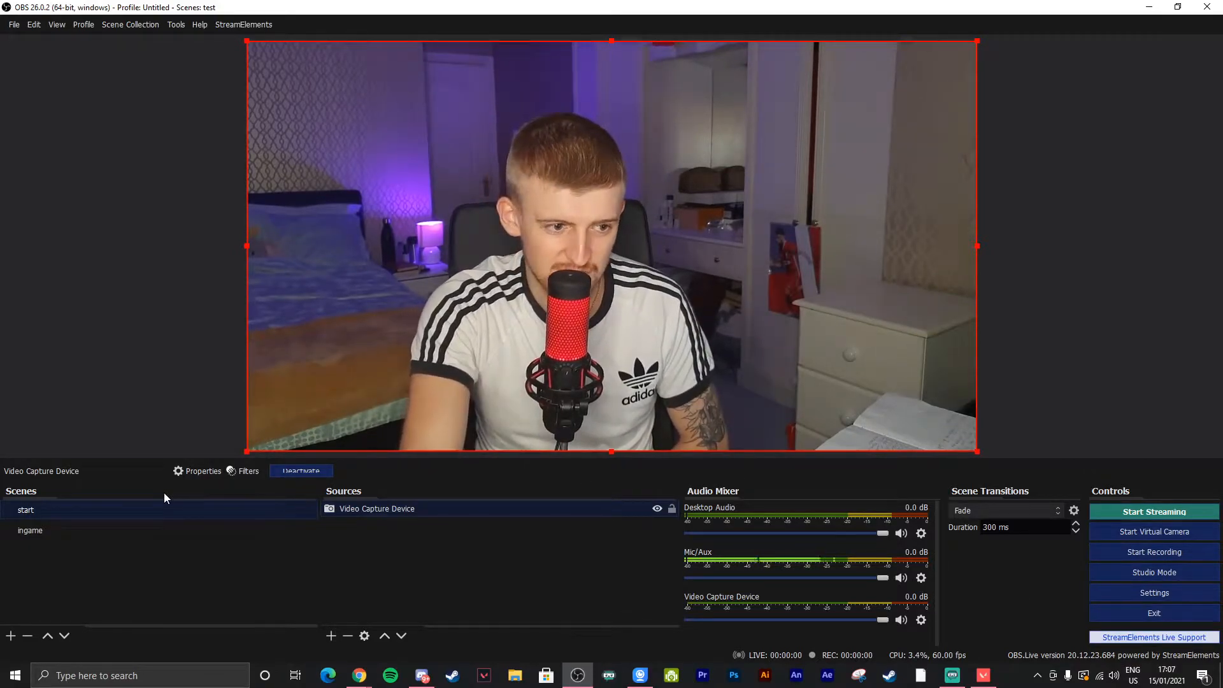
{"action": "left_click", "coordinate": [1017, 511]}
{"action": "left_click", "coordinate": [978, 523]}
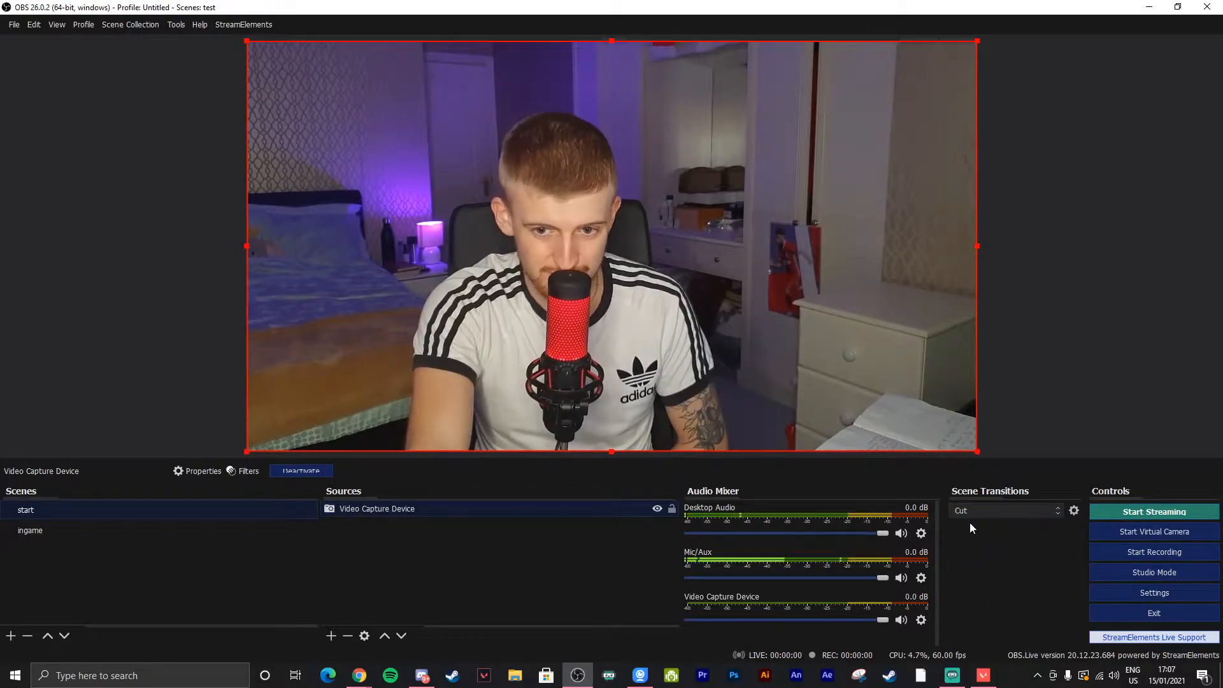
{"action": "left_click", "coordinate": [38, 532]}
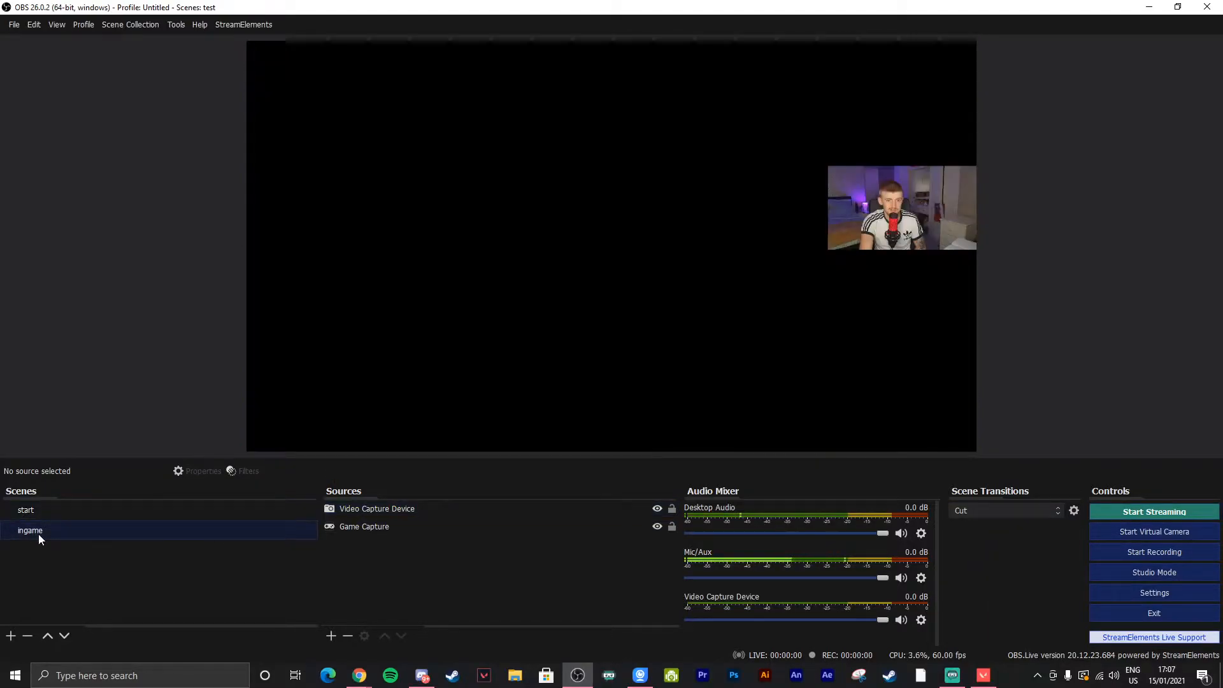
{"action": "left_click", "coordinate": [35, 513]}
{"action": "left_click", "coordinate": [35, 533]}
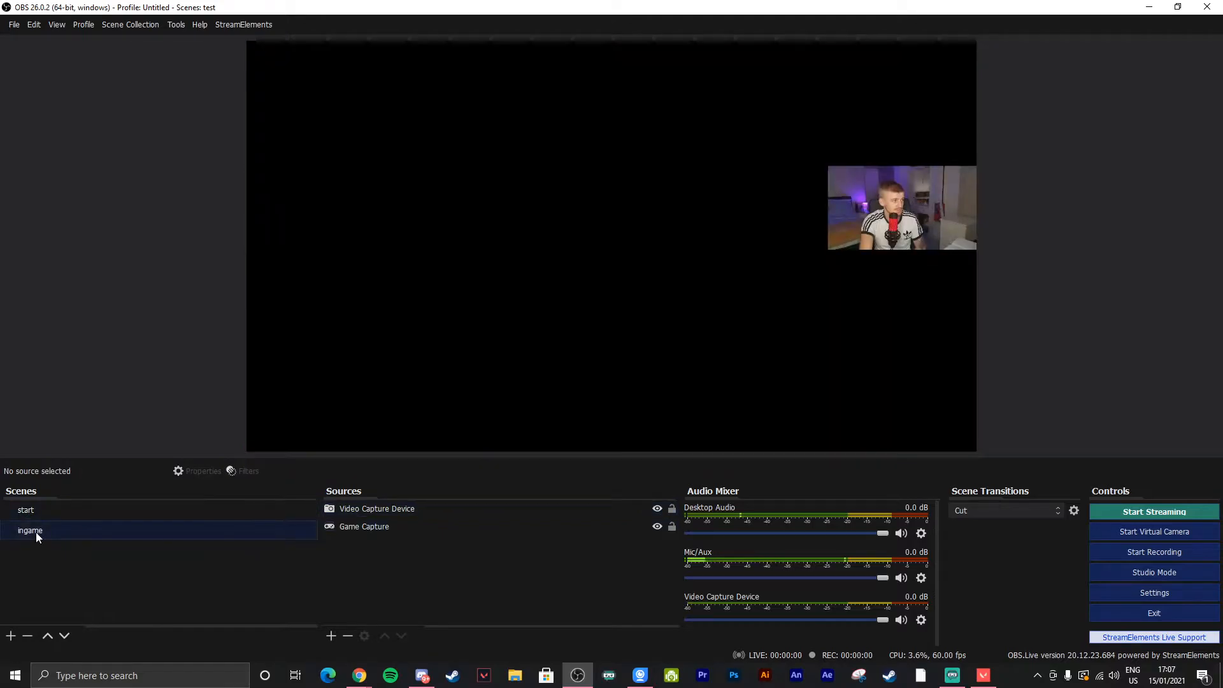
{"action": "left_click", "coordinate": [53, 513]}
- Add a Swipe transition with its default name and properties, and test it by switching between the start and ingame scenes
{"action": "left_click", "coordinate": [1011, 512]}
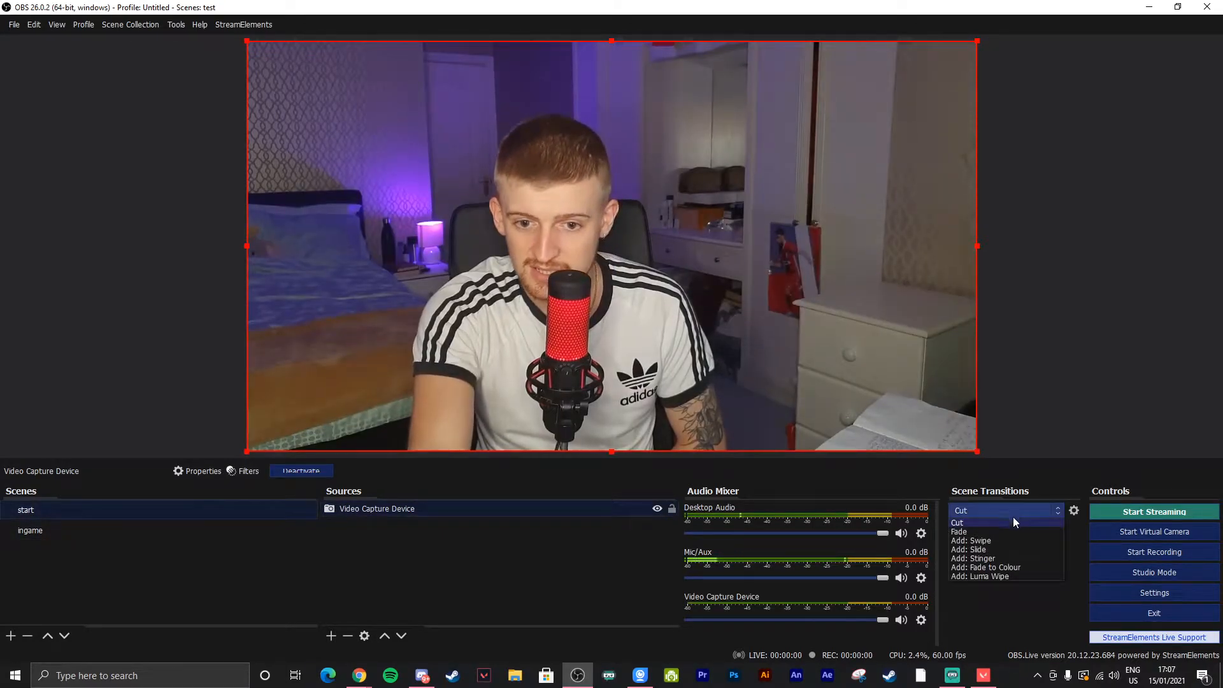
{"action": "left_click", "coordinate": [988, 539]}
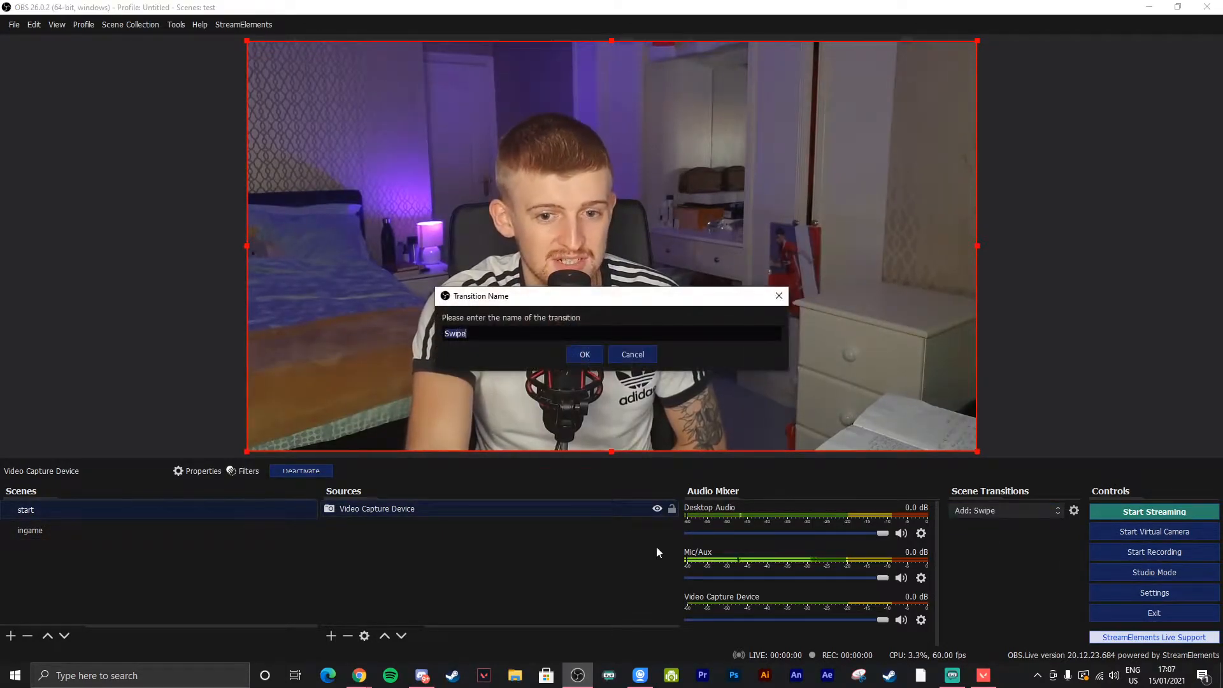
{"action": "left_click", "coordinate": [584, 355]}
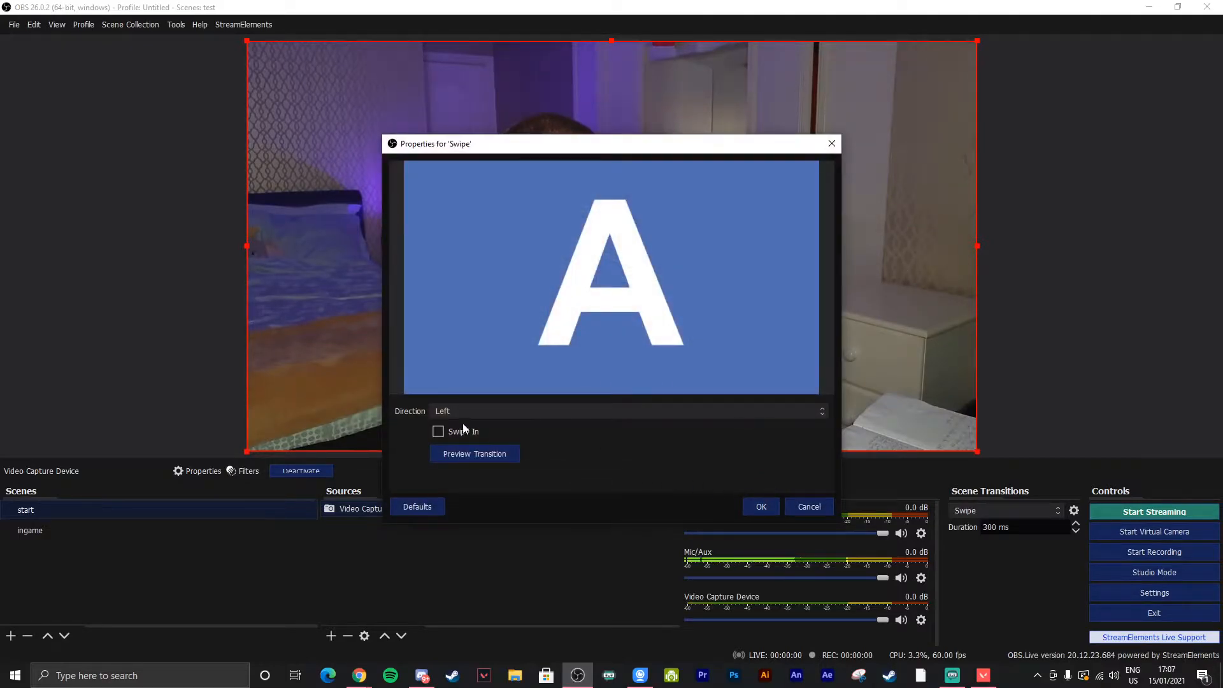
{"action": "key", "text": "Return"}
{"action": "left_click", "coordinate": [64, 527]}
{"action": "left_click", "coordinate": [57, 510]}
{"action": "left_click", "coordinate": [54, 527]}
- Add a Slide transition with its default name and properties, and test it by switching between the two scenes
{"action": "left_click", "coordinate": [974, 510]}
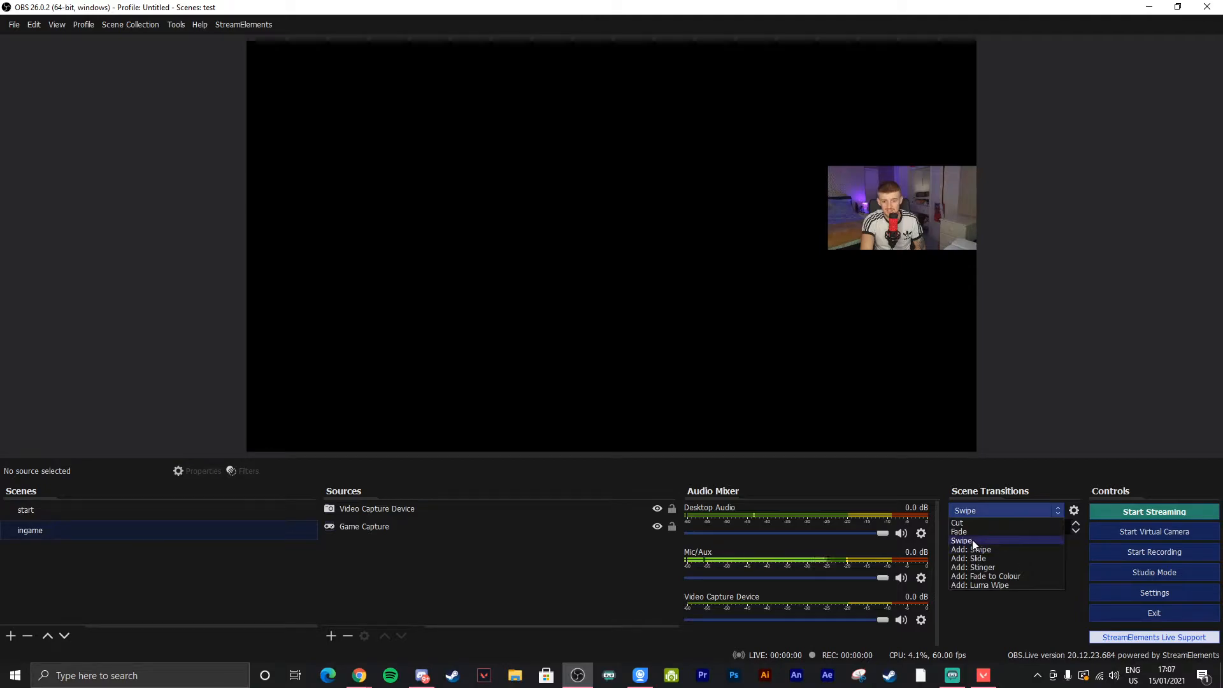
{"action": "left_click", "coordinate": [972, 560]}
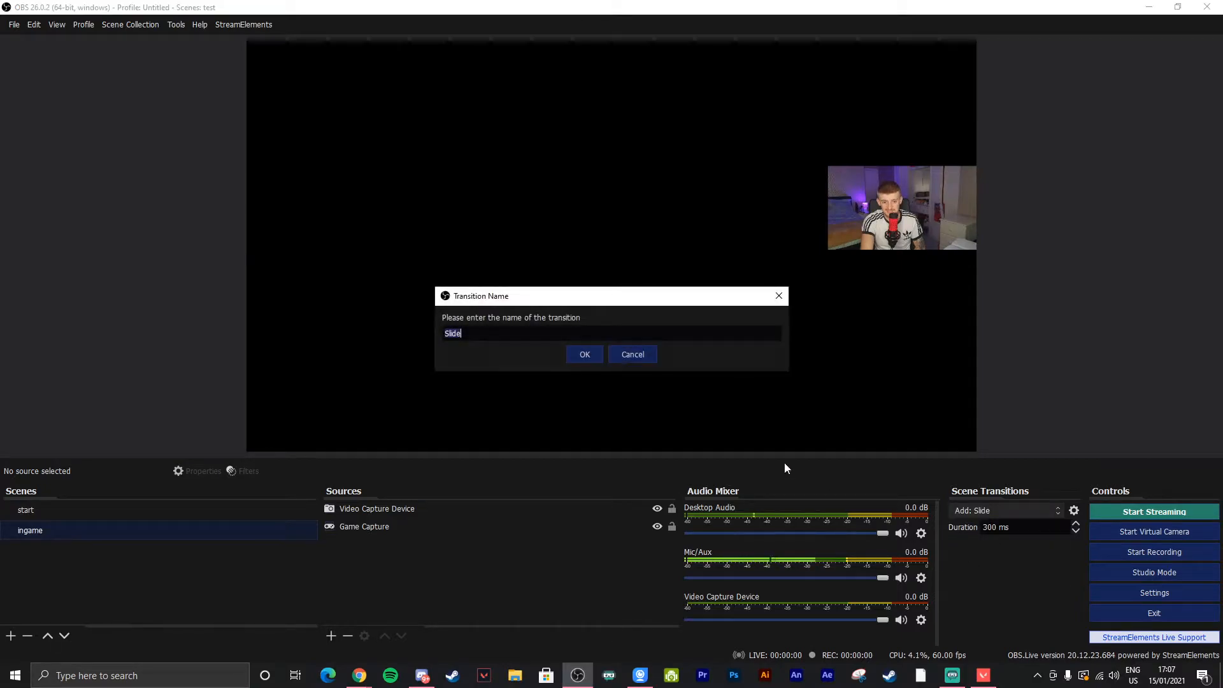
{"action": "left_click", "coordinate": [592, 355]}
{"action": "left_click", "coordinate": [761, 509]}
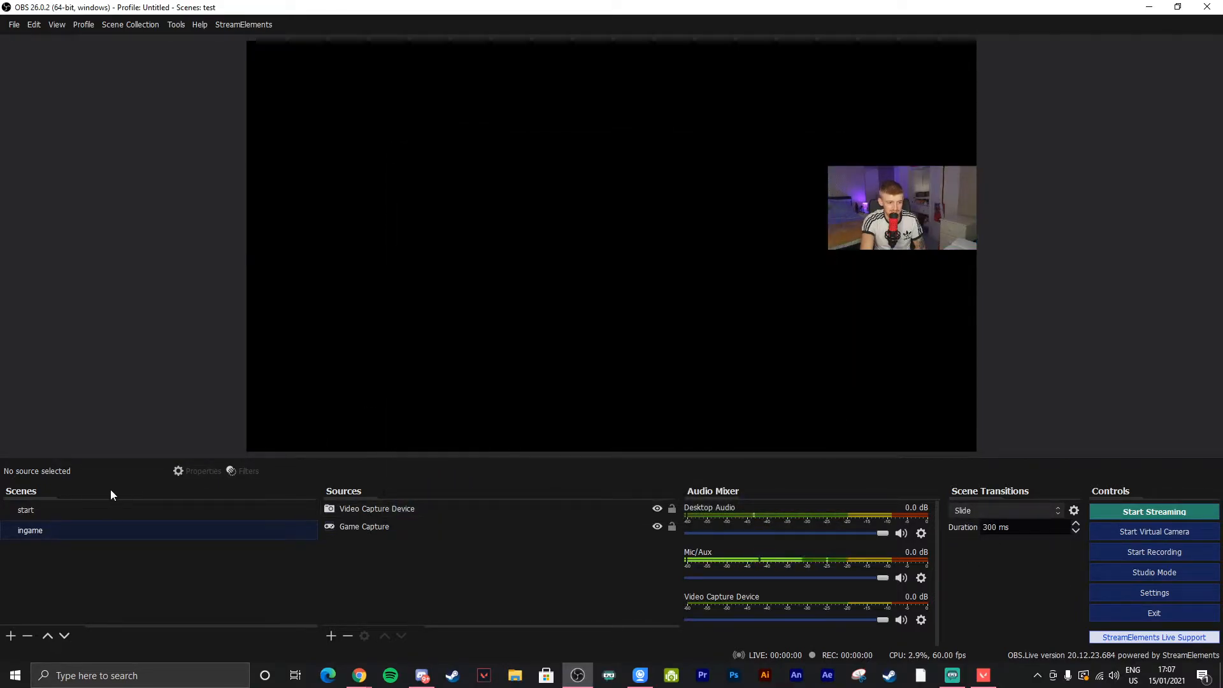
{"action": "left_click", "coordinate": [55, 508]}
{"action": "left_click", "coordinate": [59, 529]}
{"action": "left_click", "coordinate": [68, 514]}
- Add a Stinger transition that uses the video rodan-transition.webm, and test it by switching to ingame and back to start
{"action": "left_click", "coordinate": [1018, 509]}
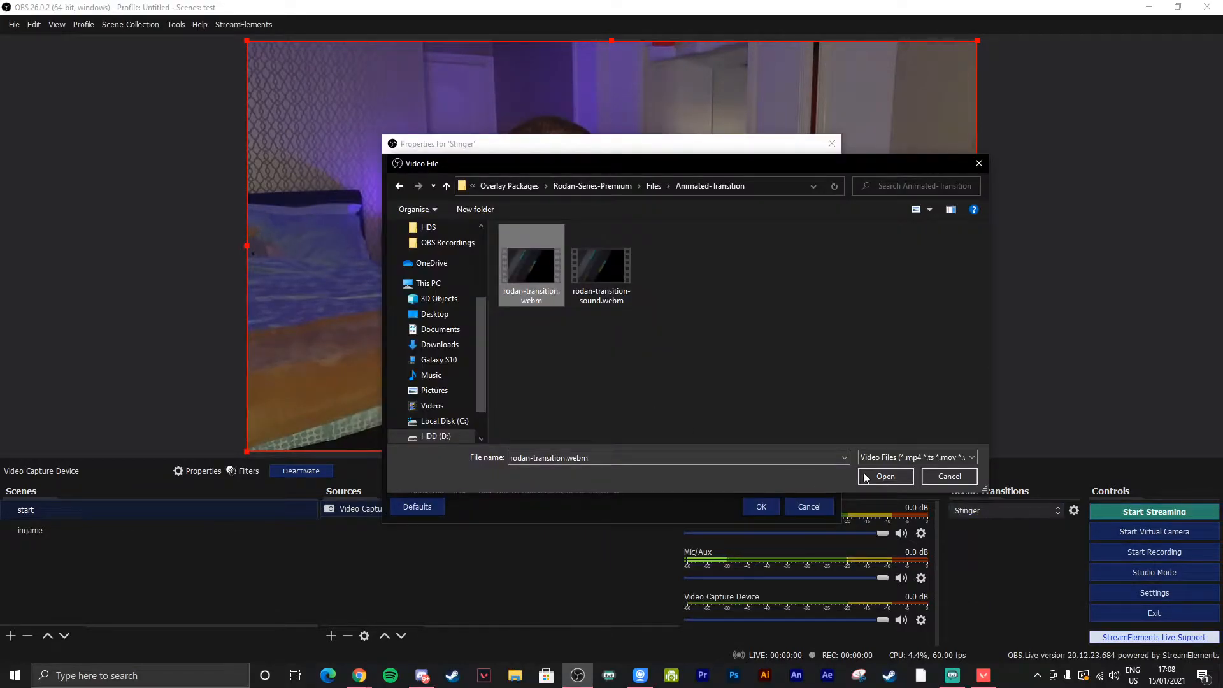
{"action": "left_click", "coordinate": [892, 474]}
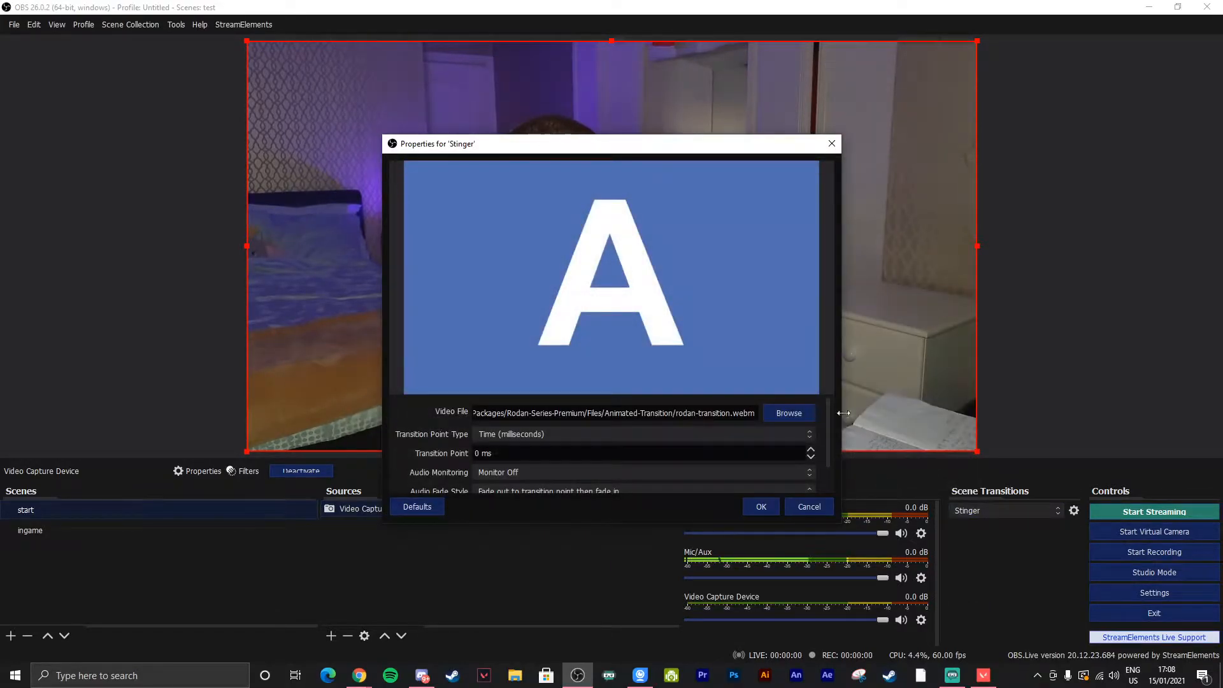
{"action": "left_click", "coordinate": [761, 508]}
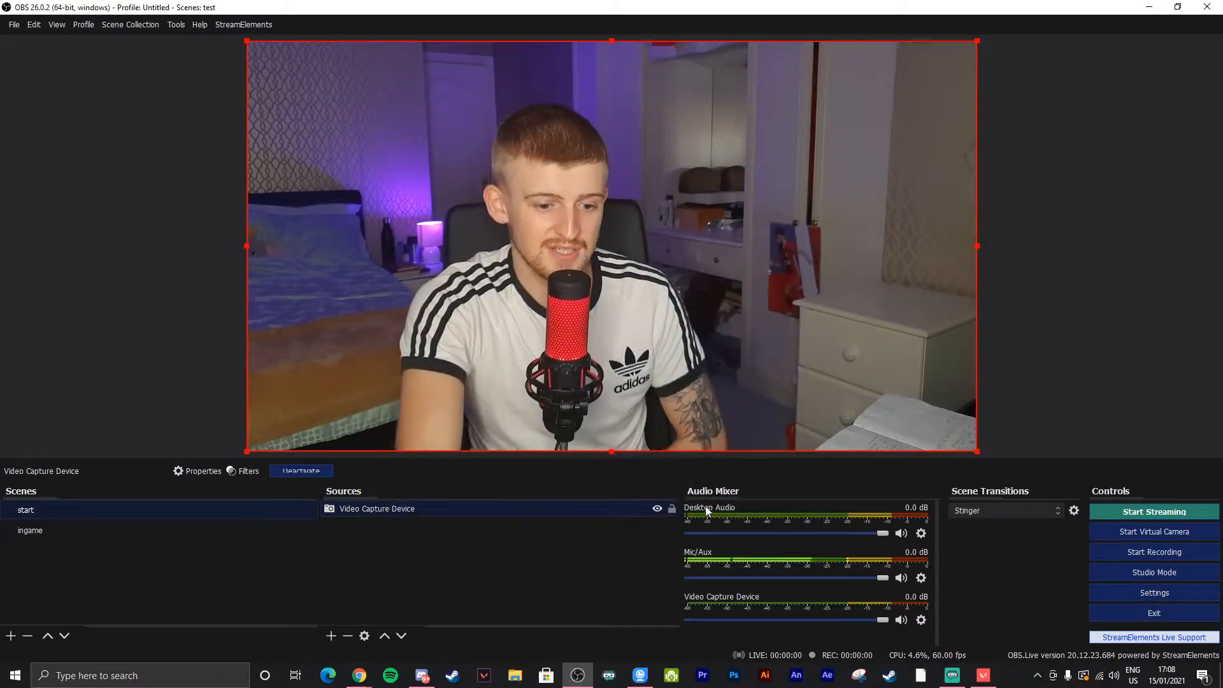
{"action": "left_click", "coordinate": [33, 533]}
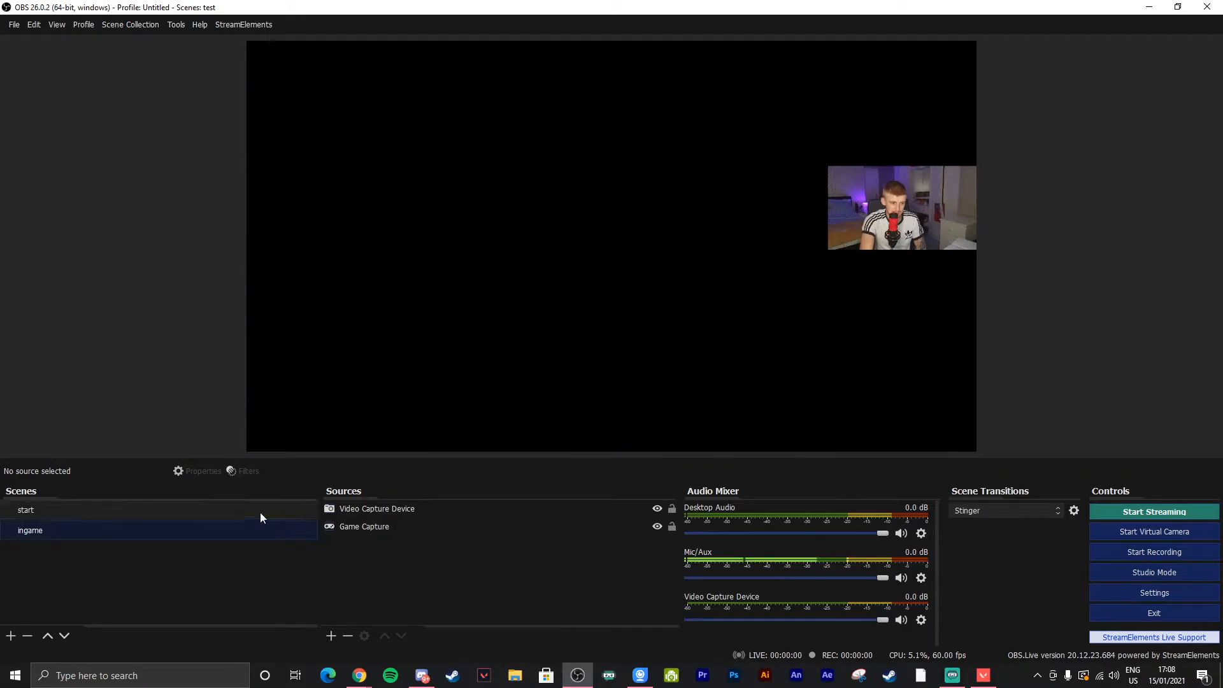
{"action": "left_click", "coordinate": [63, 511]}
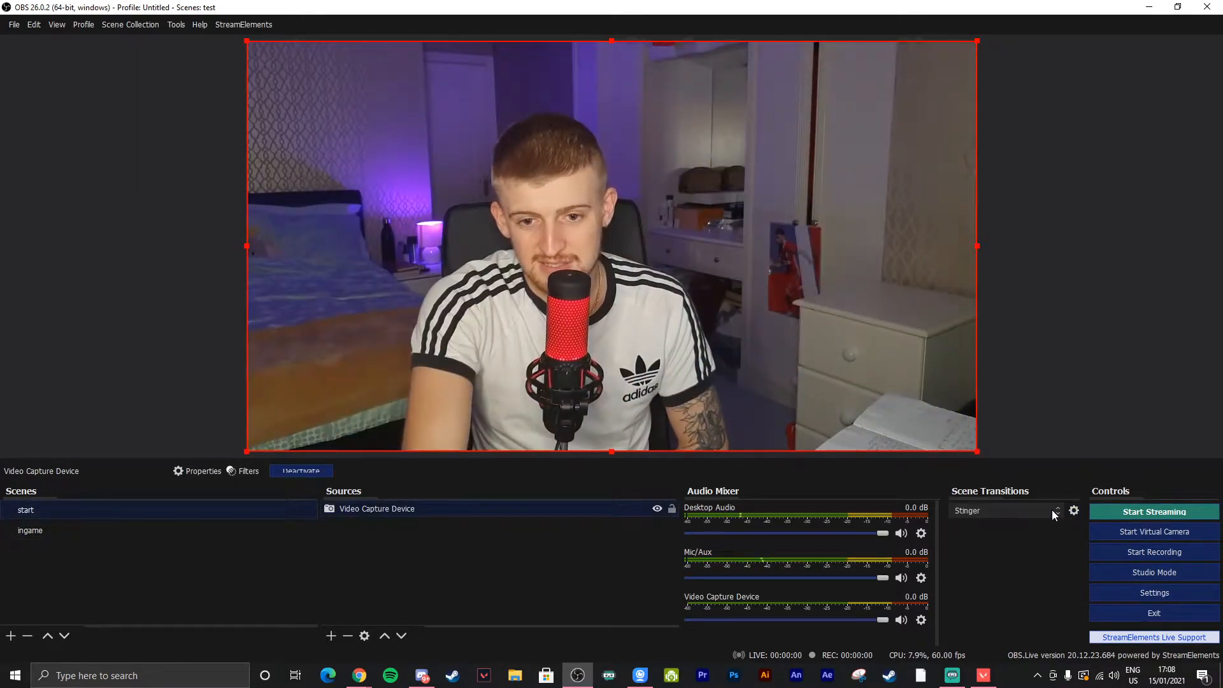
- Set the scene transition to Fade and test it by switching to the ingame scene and back to start
{"action": "left_click", "coordinate": [1052, 509]}
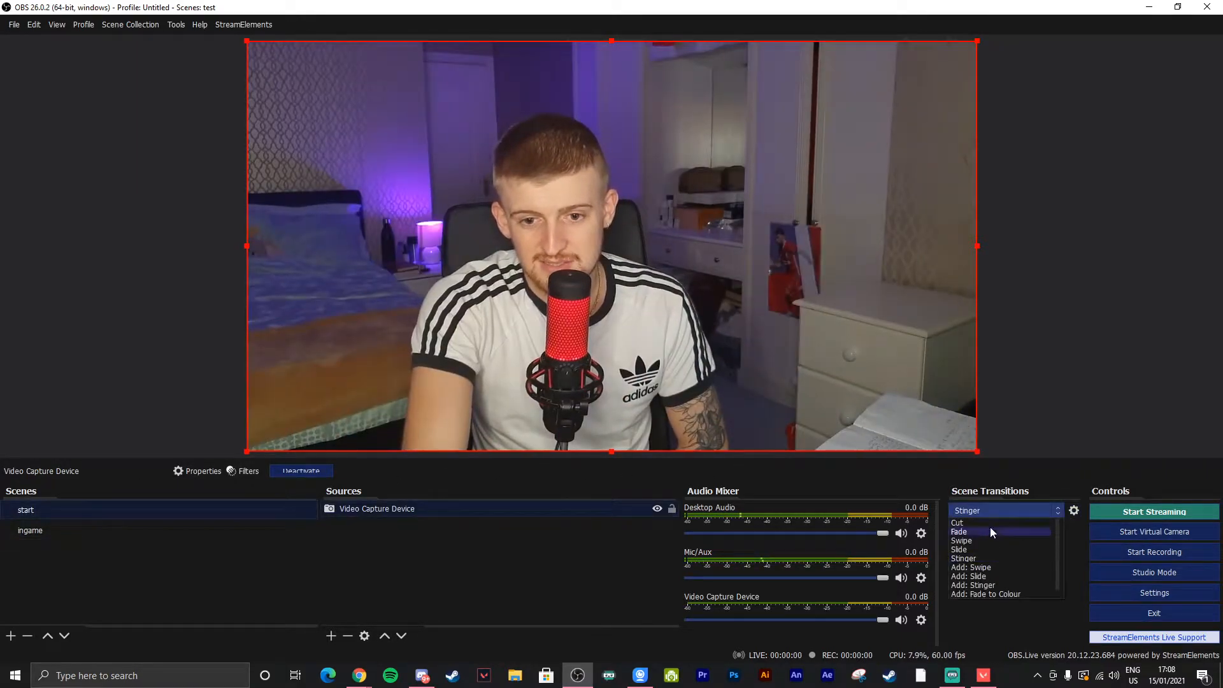
{"action": "left_click", "coordinate": [968, 530]}
{"action": "left_click", "coordinate": [24, 535]}
{"action": "left_click", "coordinate": [60, 512]}
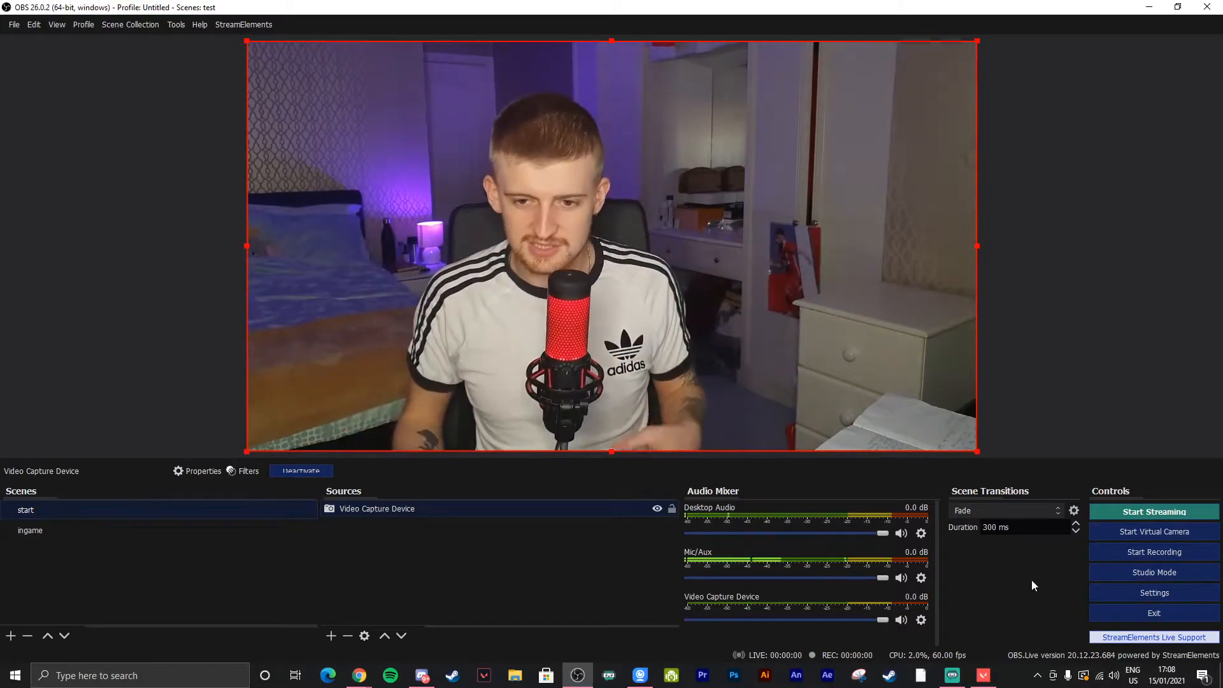
- Open the program settings and move their window aside so the main interface can be seen
{"action": "left_click", "coordinate": [16, 25]}
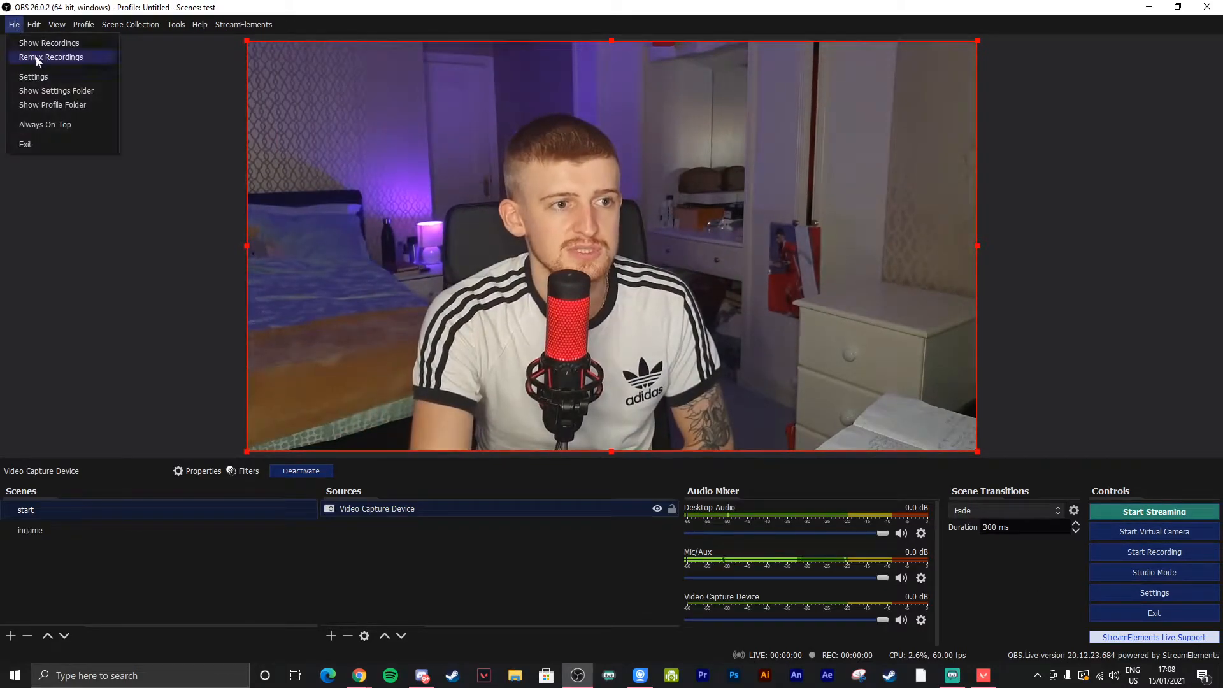
{"action": "left_click", "coordinate": [37, 79]}
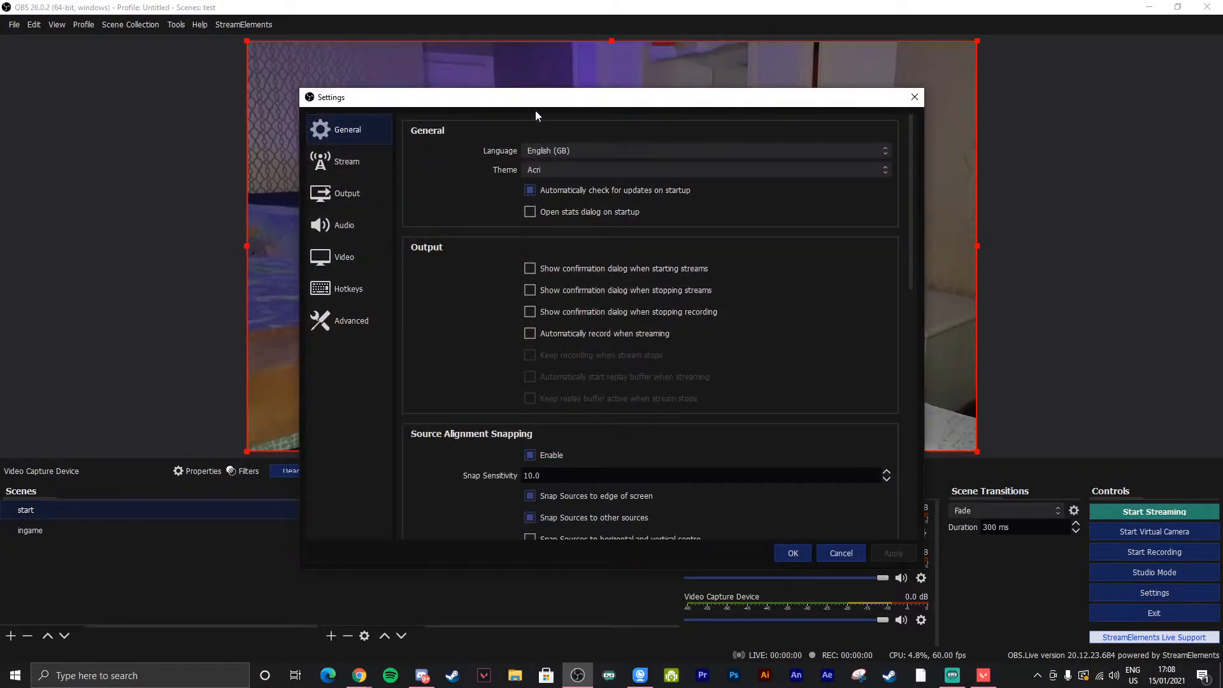
{"action": "left_click_drag", "start_coordinate": [589, 102], "coordinate": [938, 57]}
- Try out the Dark (Default), Rachni and System themes, and set the theme back to Acri
{"action": "left_click", "coordinate": [898, 125]}
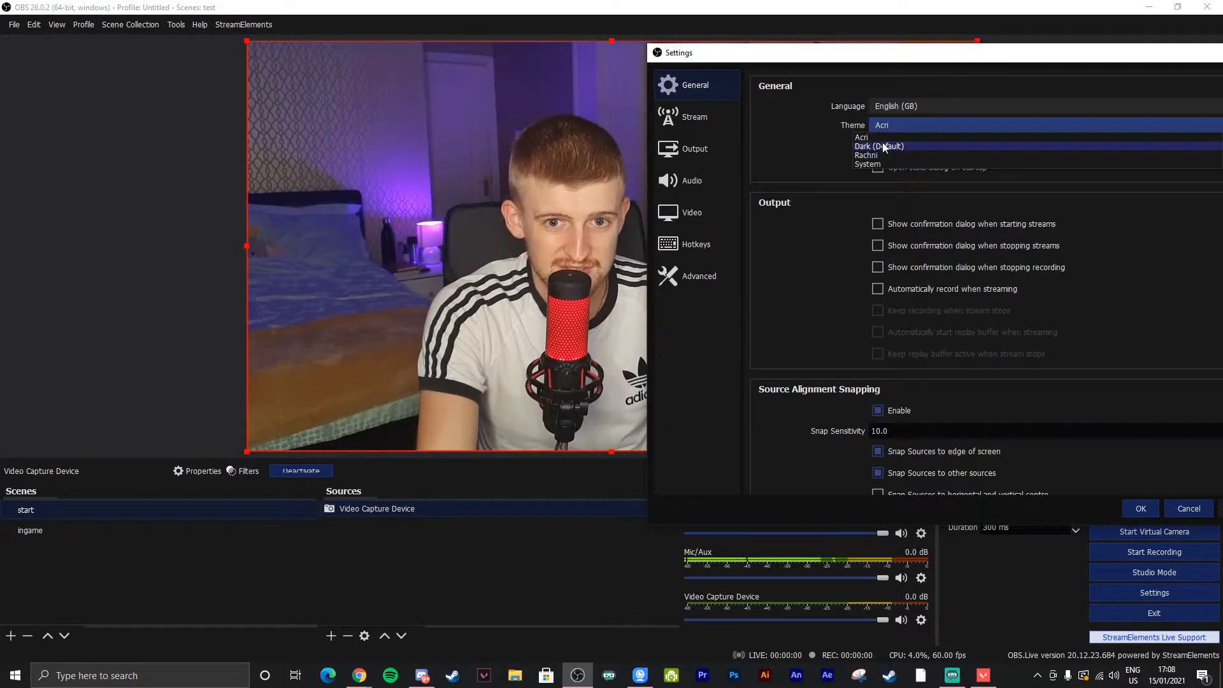
{"action": "left_click", "coordinate": [881, 145]}
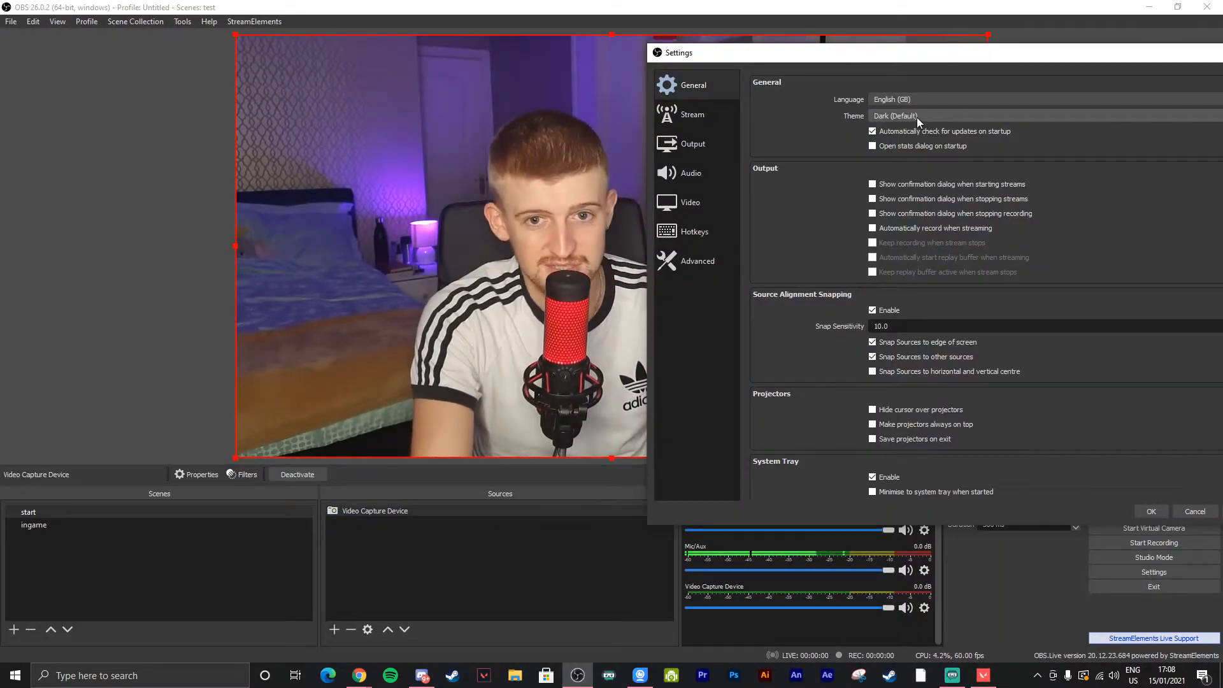
{"action": "left_click", "coordinate": [904, 116]}
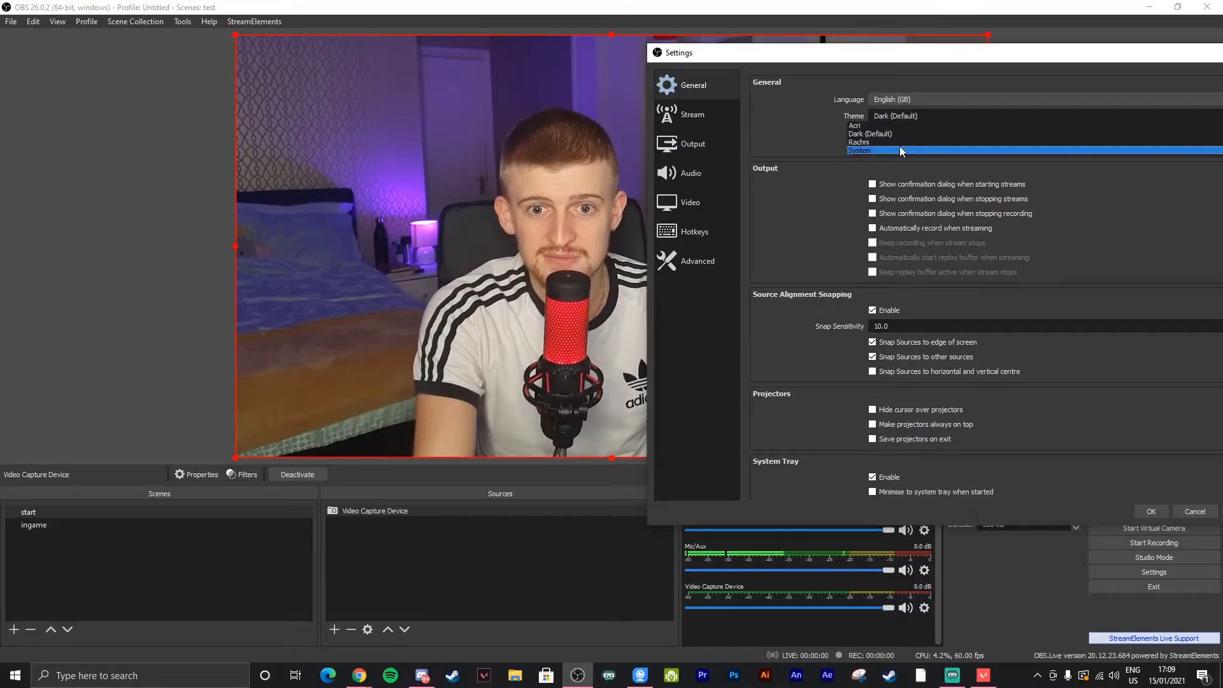
{"action": "left_click", "coordinate": [883, 141]}
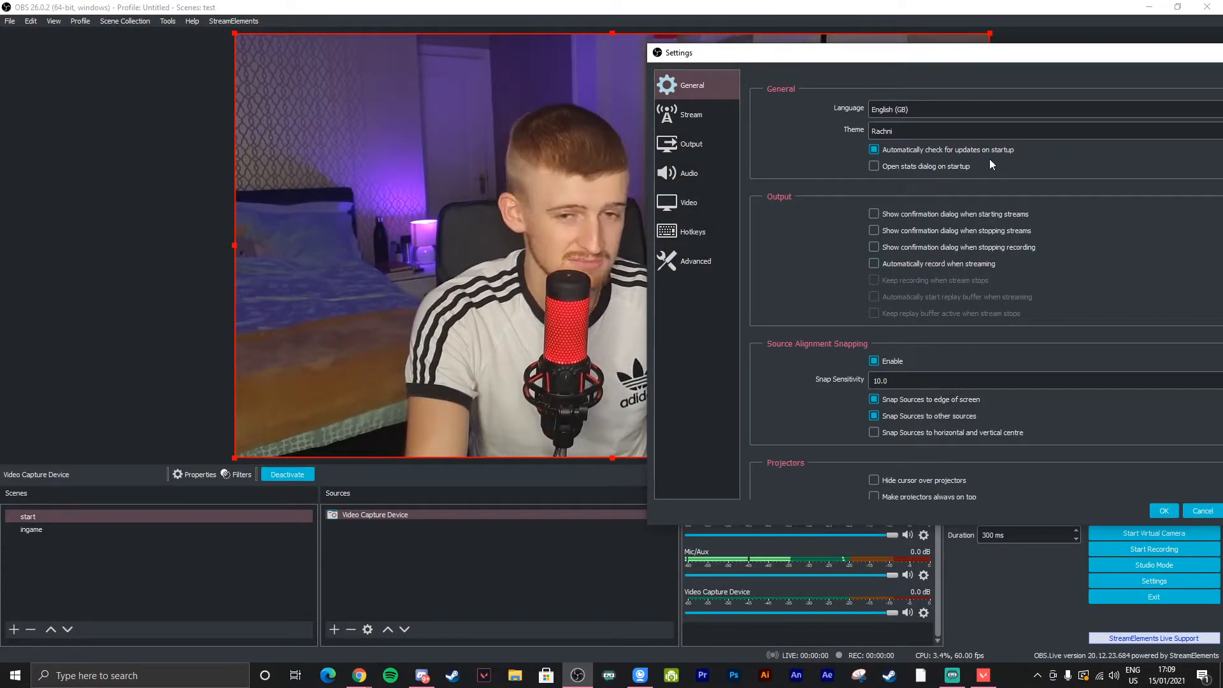
{"action": "left_click", "coordinate": [922, 132]}
{"action": "left_click", "coordinate": [881, 166]}
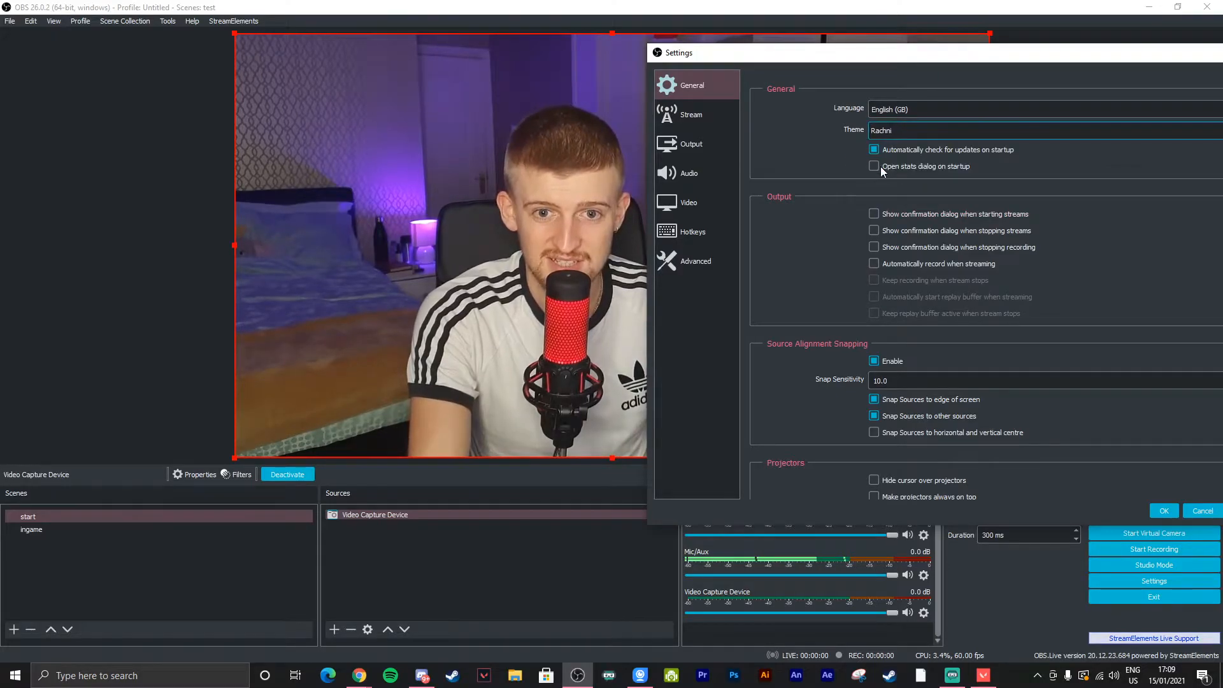
{"action": "key", "text": "Down"}
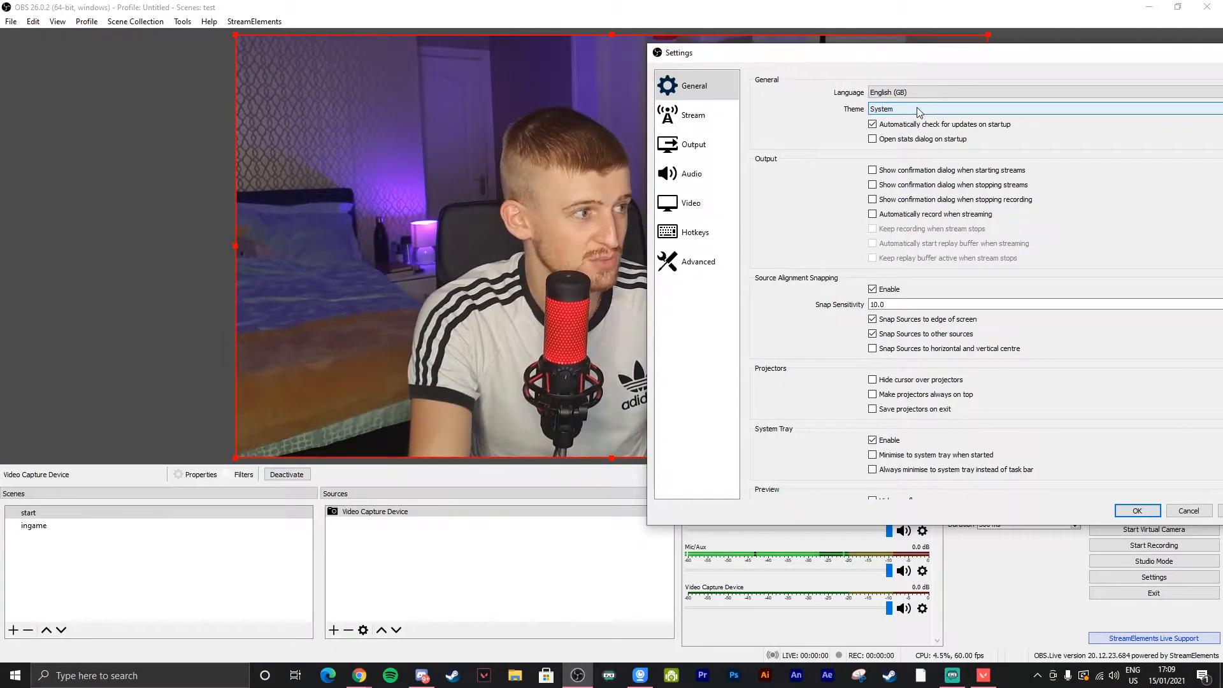
{"action": "left_click", "coordinate": [918, 110]}
{"action": "left_click", "coordinate": [871, 123]}
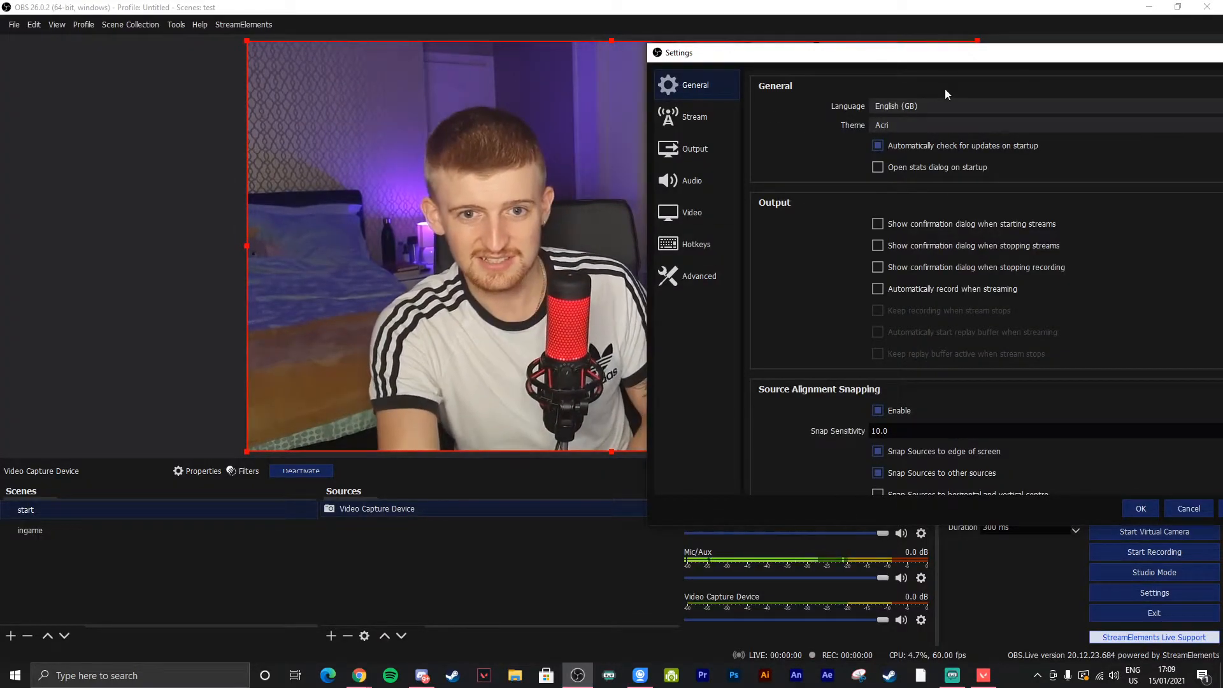
- Look through the remaining general settings, from the output options down to Studio Mode and Multiview
{"action": "left_click_drag", "start_coordinate": [946, 57], "coordinate": [760, 37]}
{"action": "scroll", "coordinate": [772, 313], "scroll_direction": "down", "scroll_amount": 3}
{"action": "scroll", "coordinate": [773, 315], "scroll_direction": "down", "scroll_amount": 10}
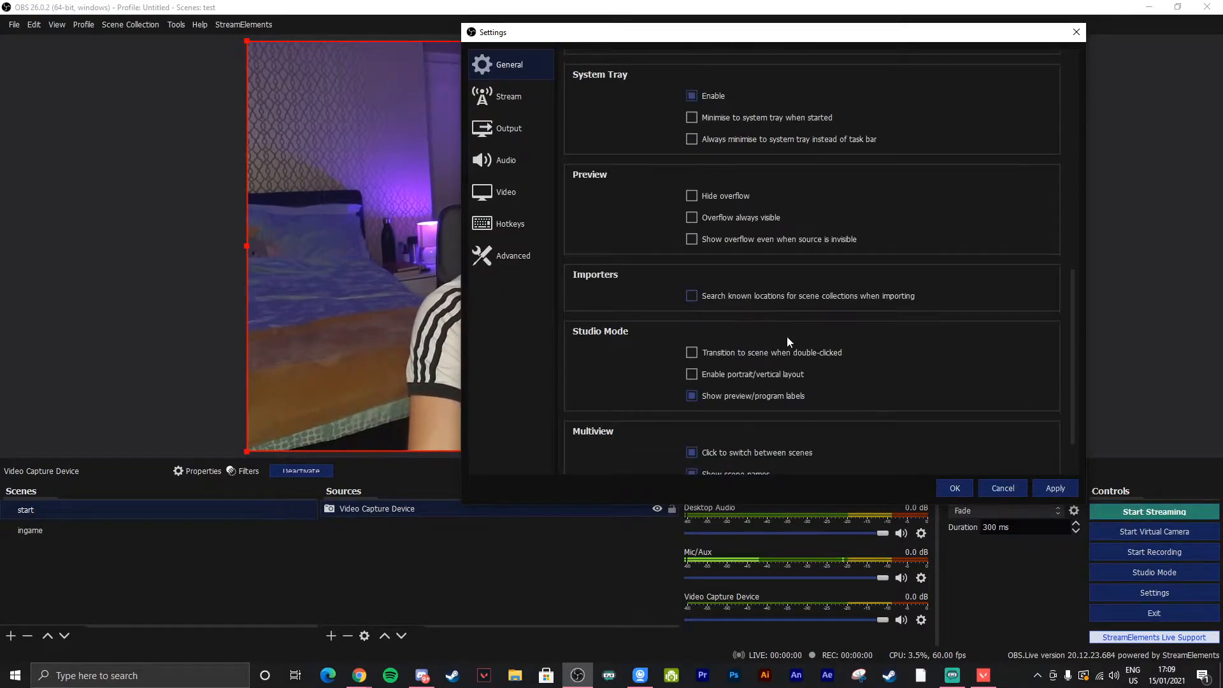
{"action": "scroll", "coordinate": [786, 336], "scroll_direction": "down", "scroll_amount": 2}
- Examine the available streaming services and servers in the stream settings, keeping Twitch and Auto (Recommended)
{"action": "left_click", "coordinate": [694, 67]}
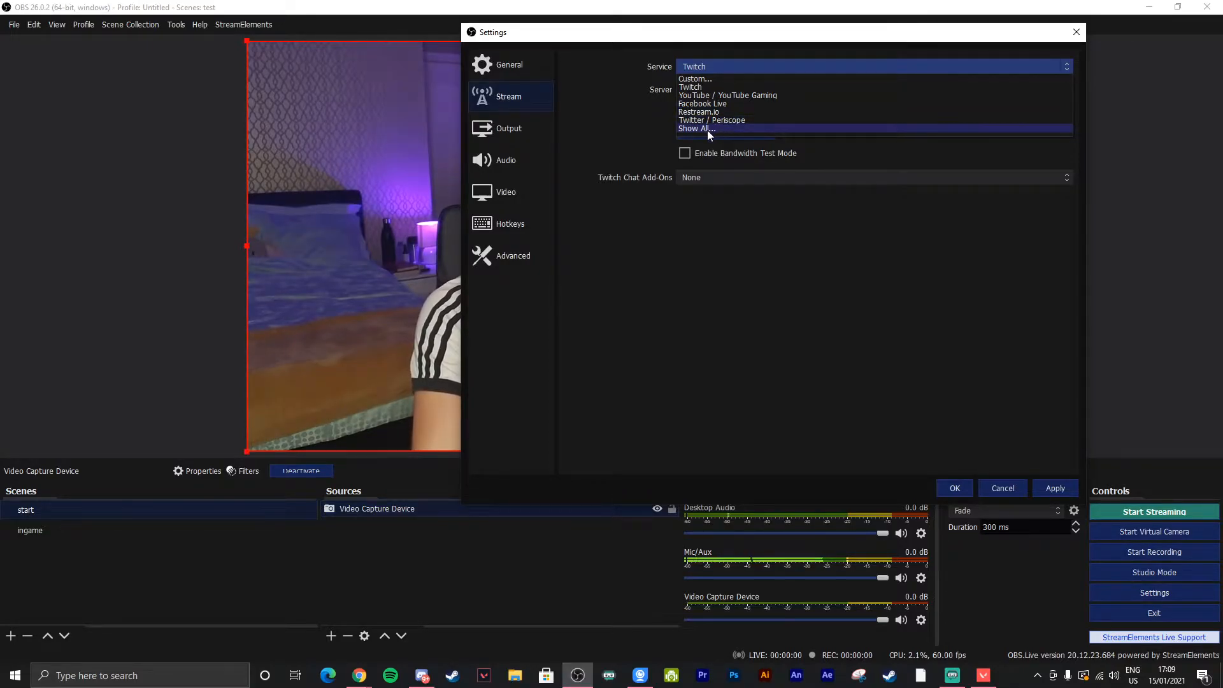
{"action": "left_click", "coordinate": [733, 67]}
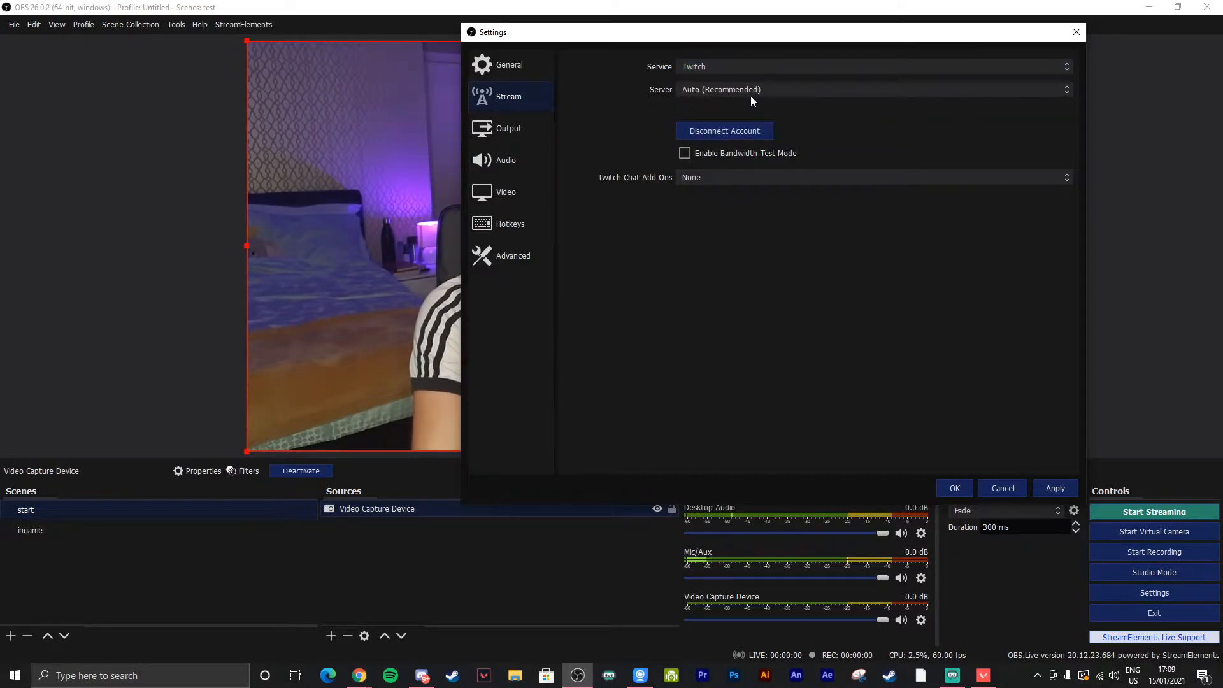
{"action": "left_click", "coordinate": [751, 89]}
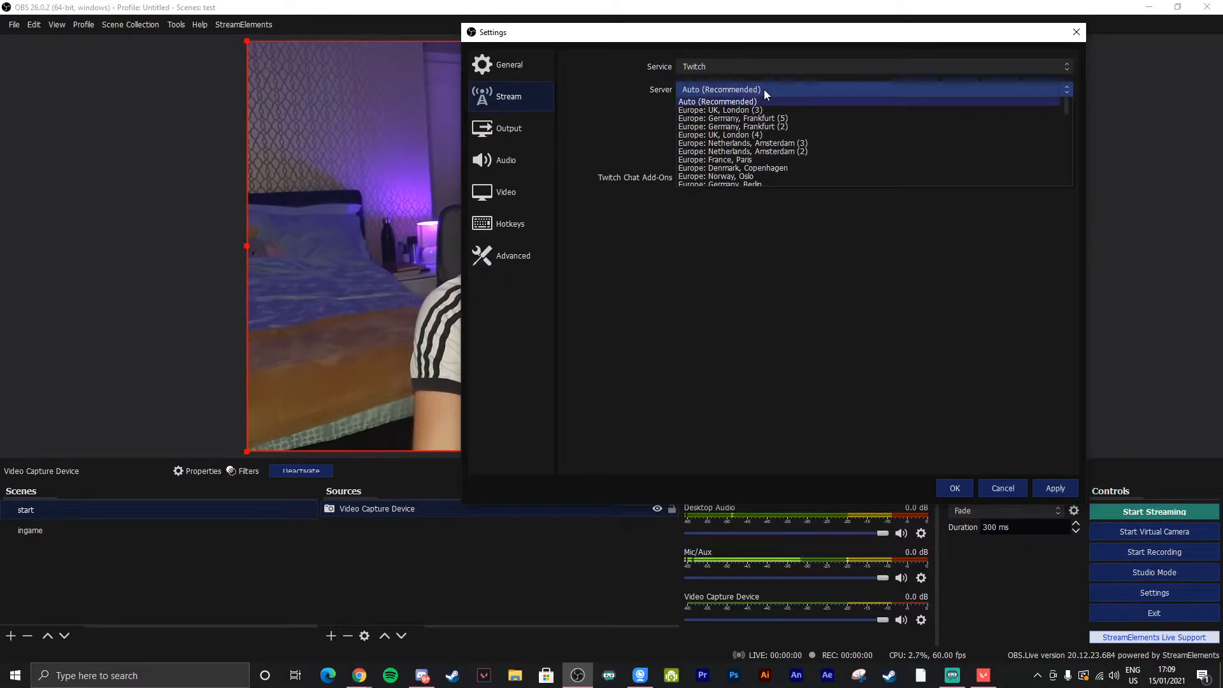
{"action": "scroll", "coordinate": [739, 163], "scroll_direction": "down", "scroll_amount": 3}
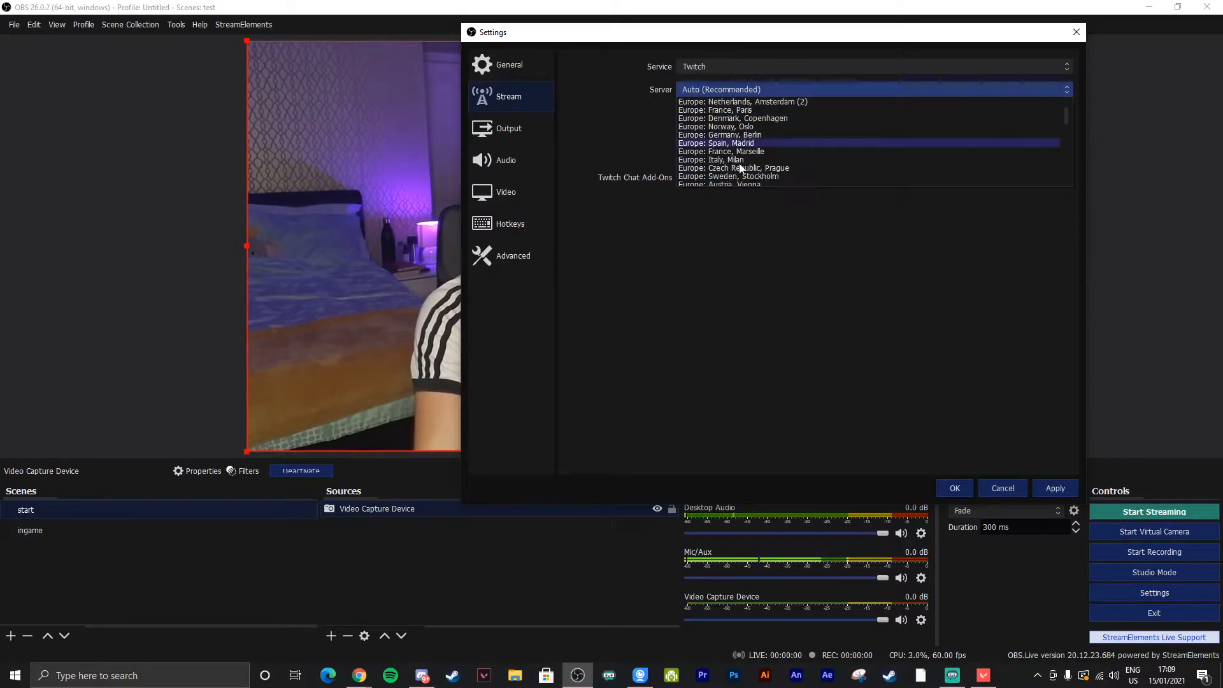
{"action": "left_click", "coordinate": [739, 69]}
{"action": "left_click", "coordinate": [735, 66]}
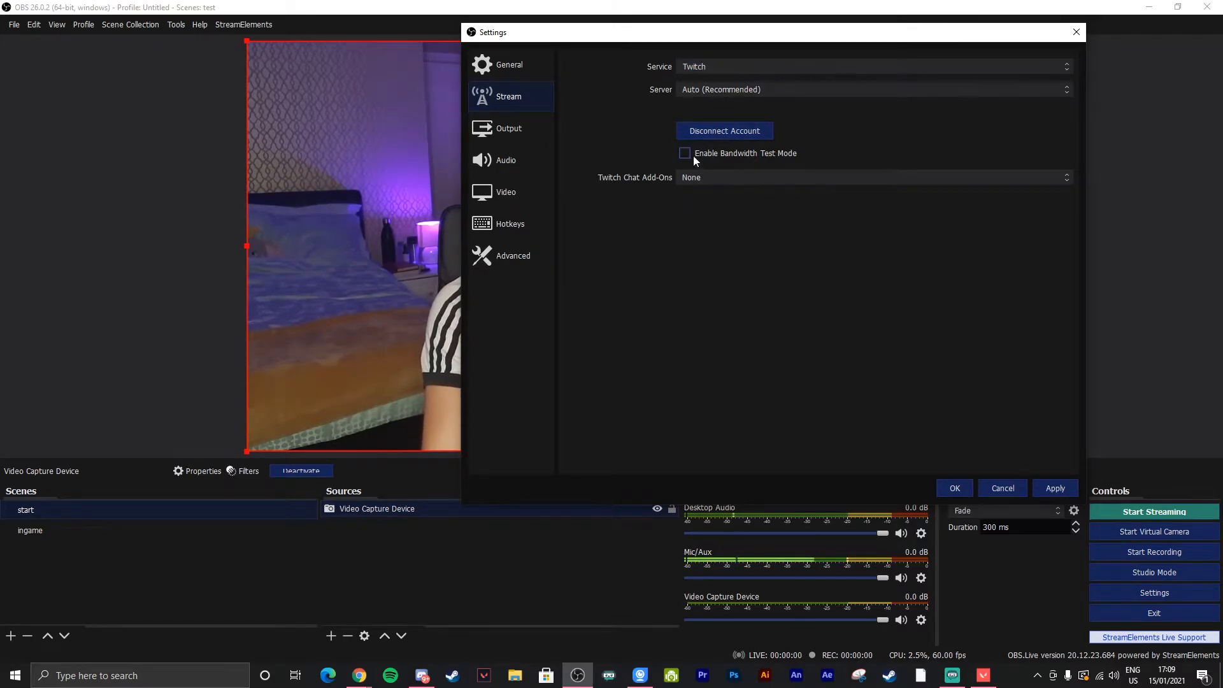
- Open the output settings, view the Advanced output mode's options and return the mode to Simple
{"action": "left_click", "coordinate": [509, 126]}
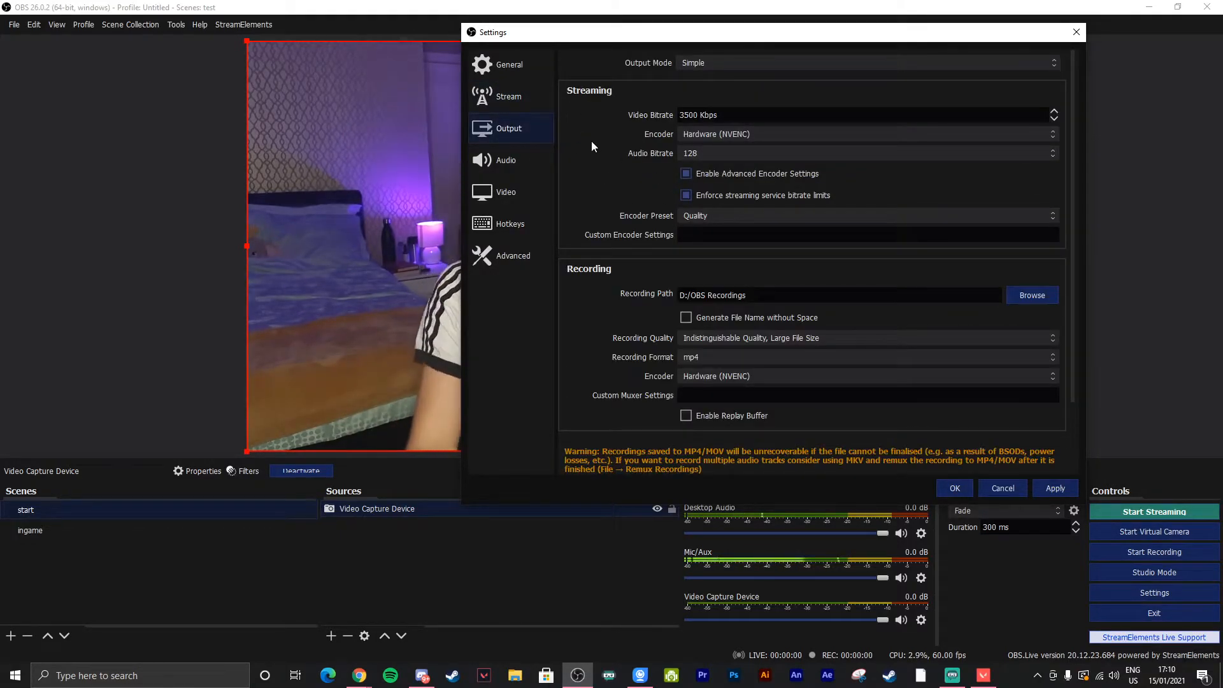
{"action": "left_click_drag", "start_coordinate": [716, 32], "coordinate": [580, 102]}
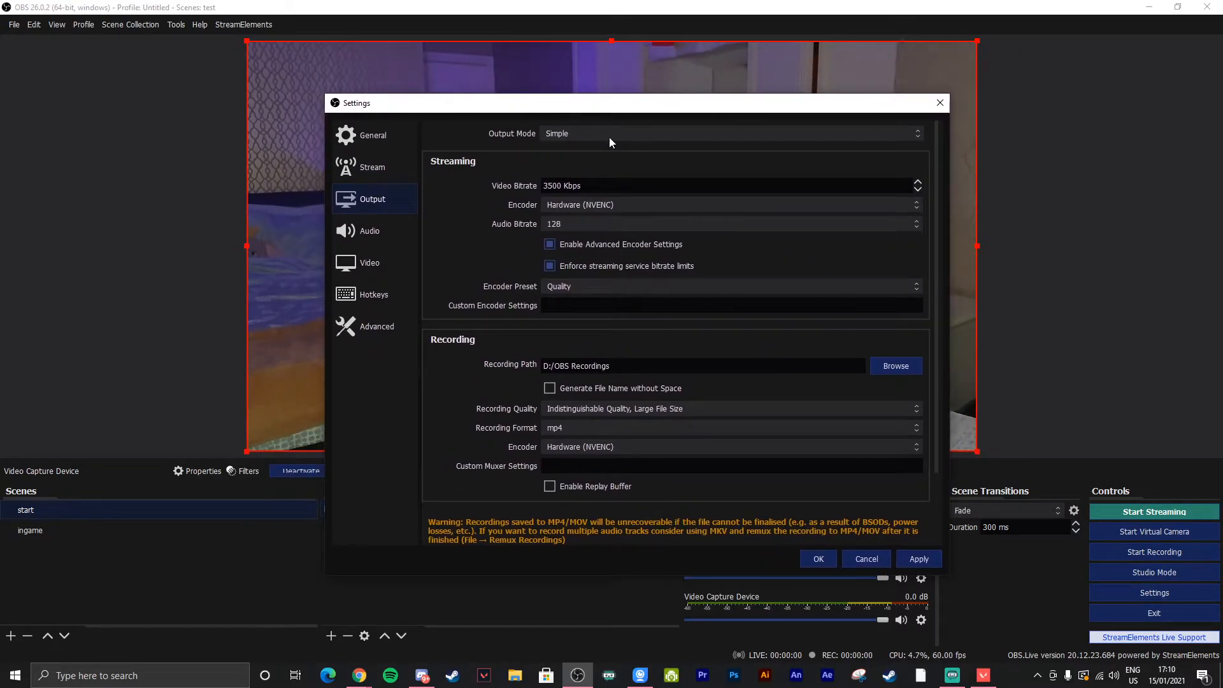
{"action": "left_click", "coordinate": [609, 136]}
{"action": "left_click", "coordinate": [578, 156]}
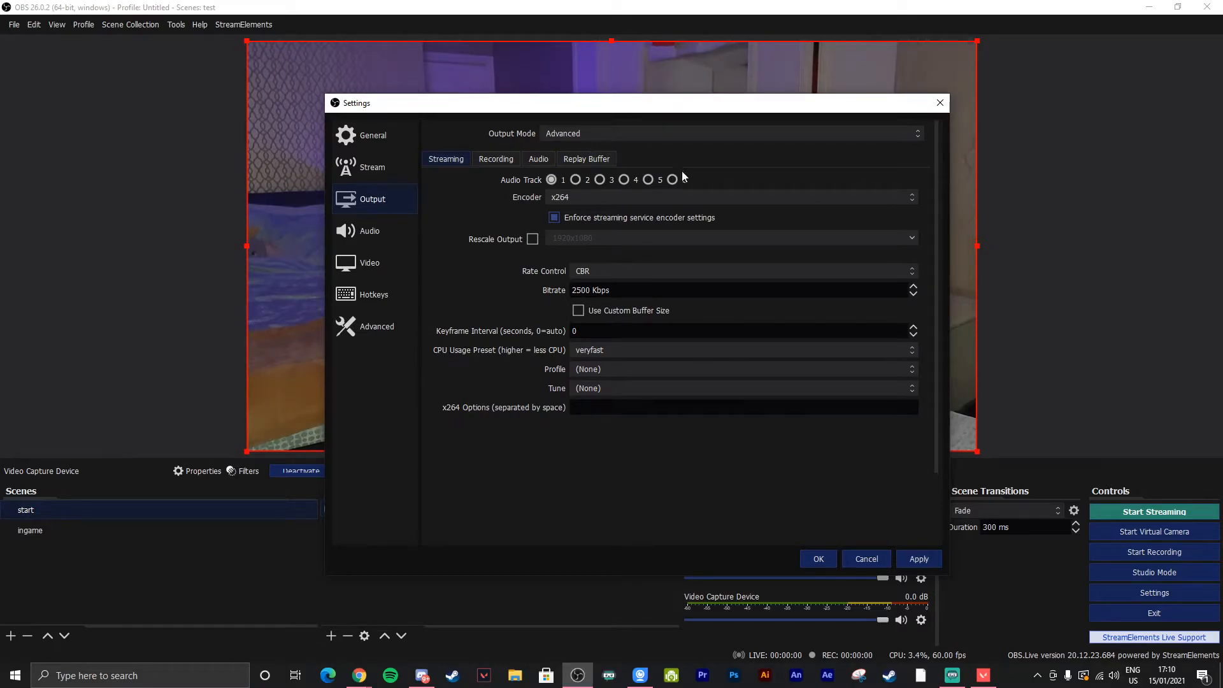
{"action": "left_click", "coordinate": [605, 134]}
{"action": "left_click", "coordinate": [572, 145]}
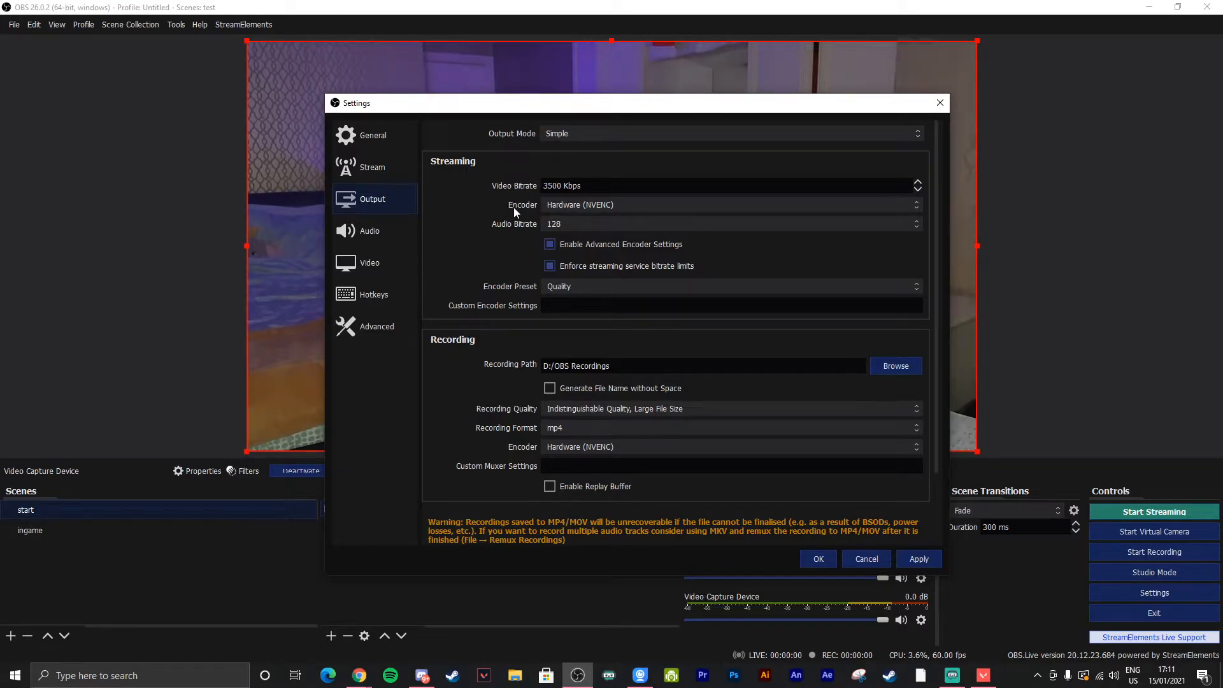
- Choose Hardware (NVENC) as the streaming encoder and apply the settings
{"action": "left_click", "coordinate": [575, 206]}
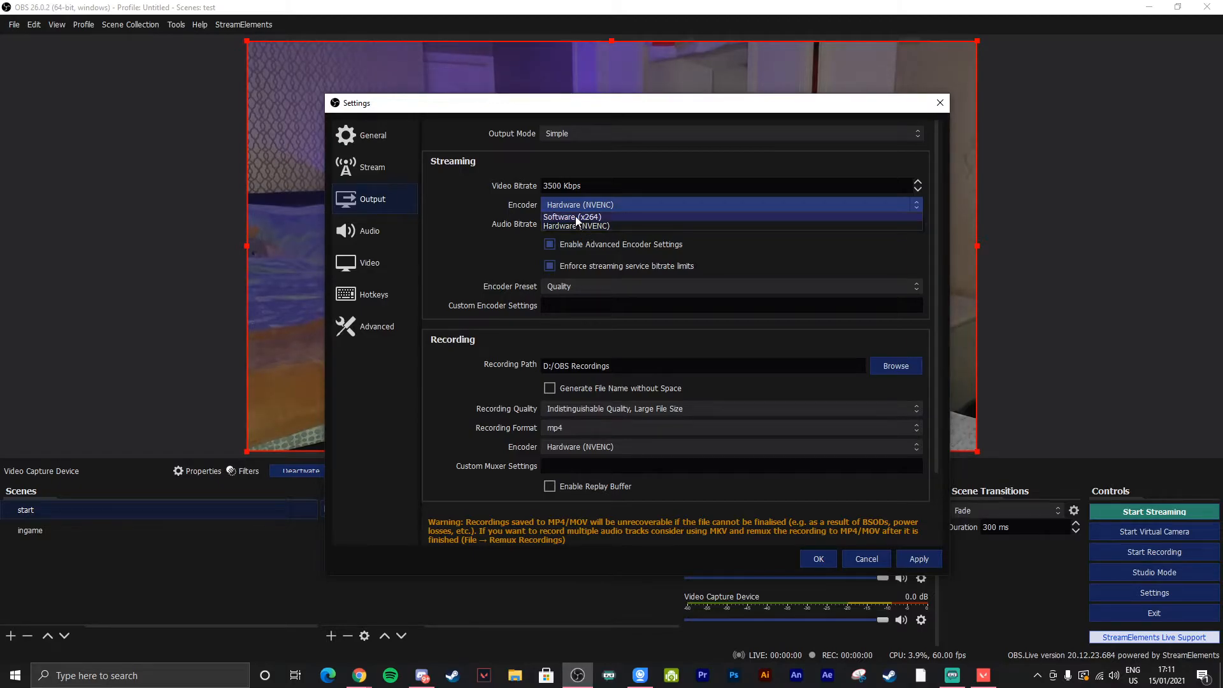
{"action": "left_click", "coordinate": [577, 226]}
{"action": "left_click", "coordinate": [919, 559]}
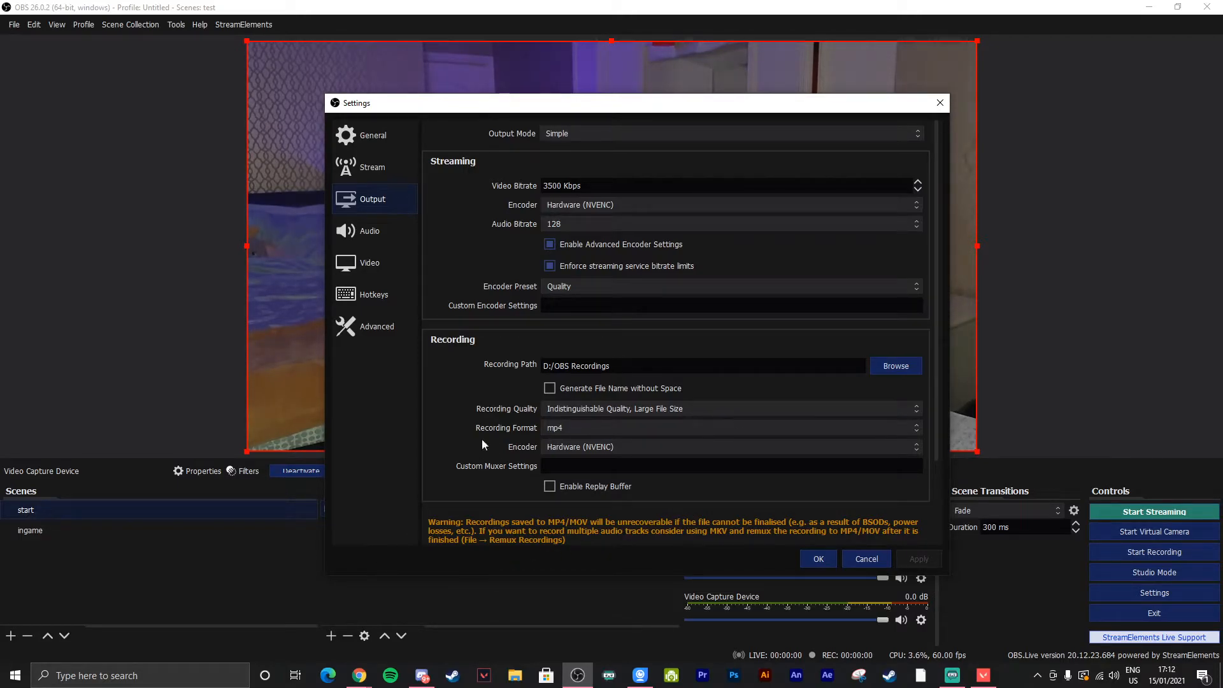
- Look through the audio settings for sample rate, channels, meters and push-to-talk options, keeping Sample Peak as the peak meter type
{"action": "left_click", "coordinate": [358, 229]}
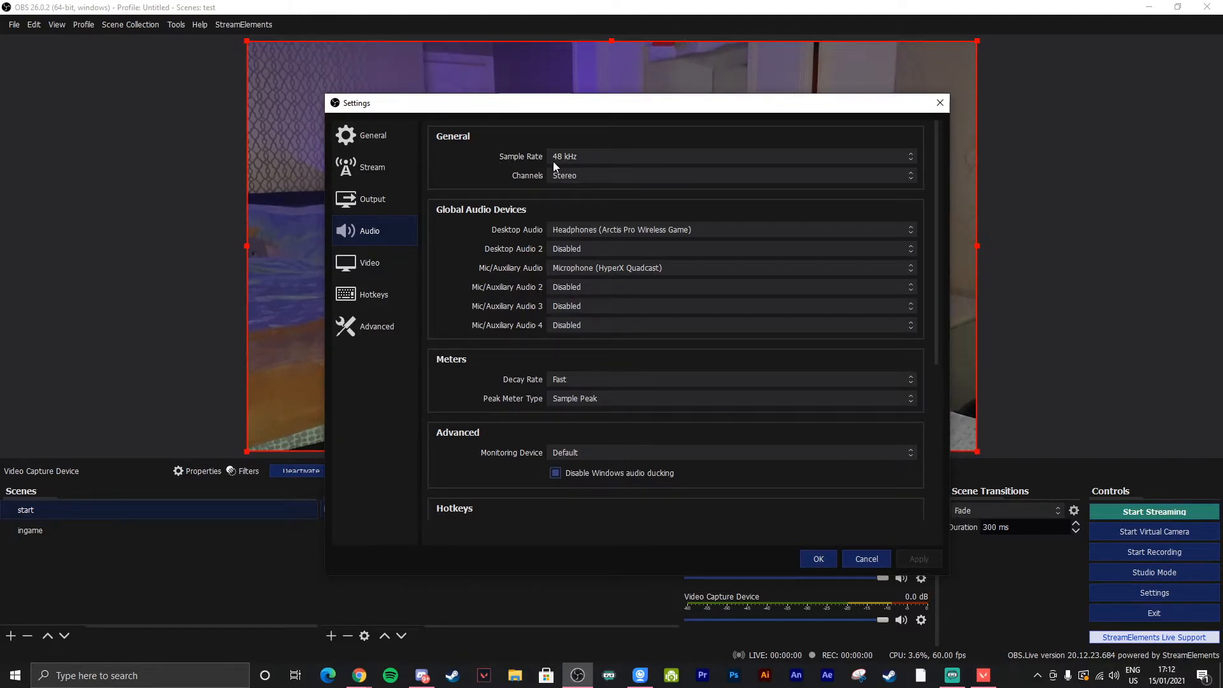
{"action": "left_click", "coordinate": [365, 205]}
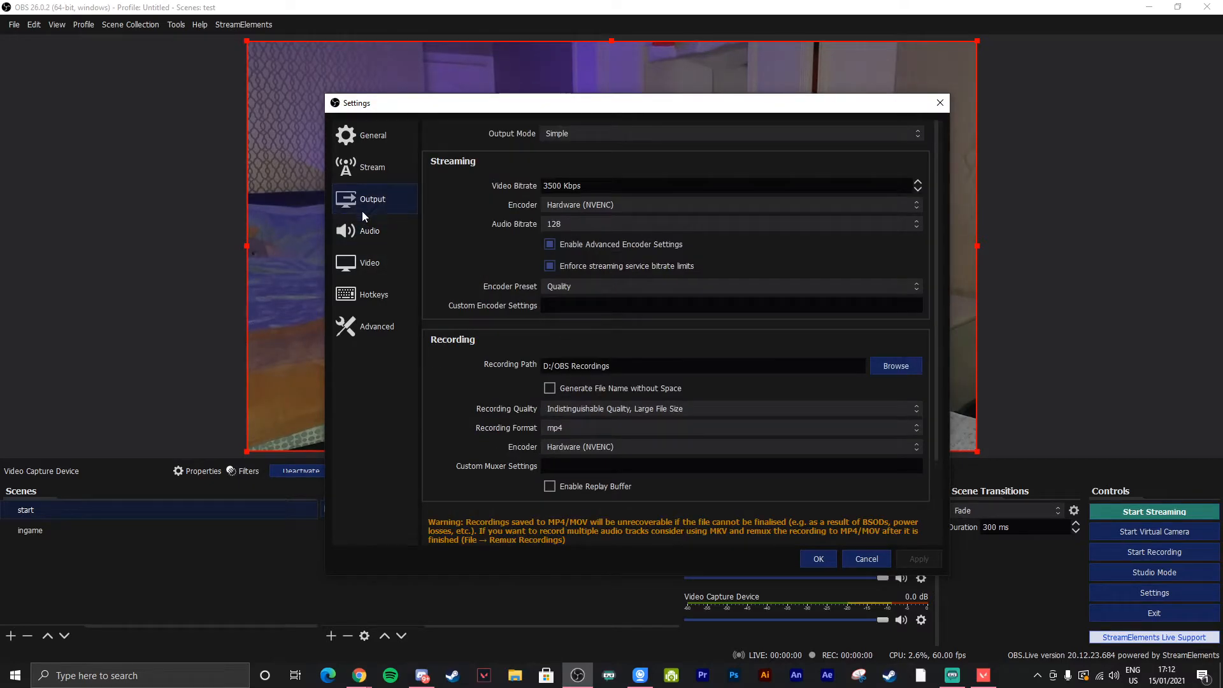
{"action": "left_click", "coordinate": [344, 233]}
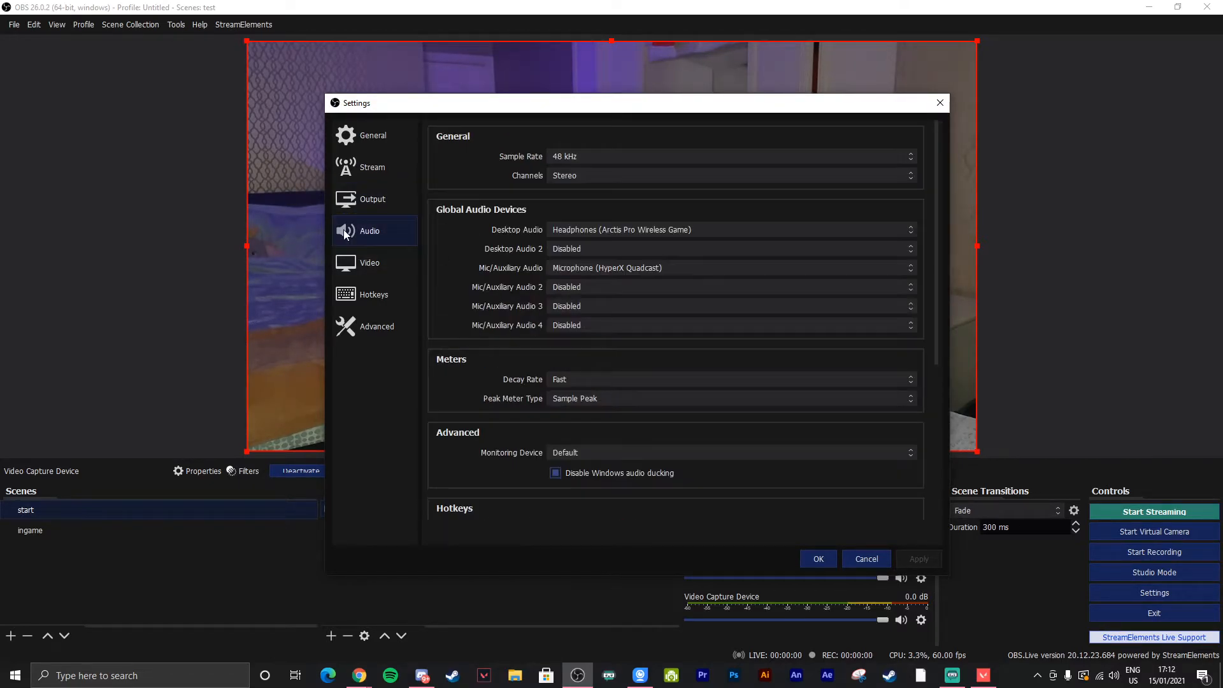
{"action": "left_click", "coordinate": [586, 156]}
{"action": "left_click", "coordinate": [563, 180]}
{"action": "left_click", "coordinate": [580, 379]}
{"action": "left_click", "coordinate": [578, 400]}
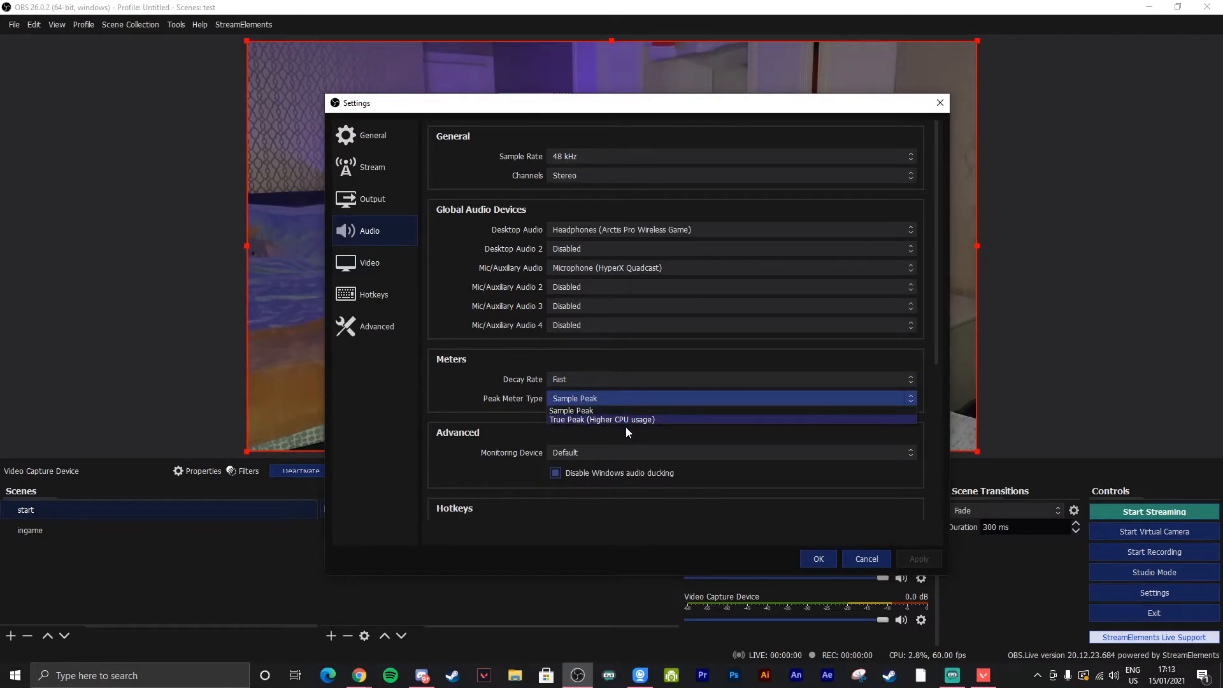
{"action": "left_click", "coordinate": [576, 410]}
{"action": "scroll", "coordinate": [538, 414], "scroll_direction": "down", "scroll_amount": 3}
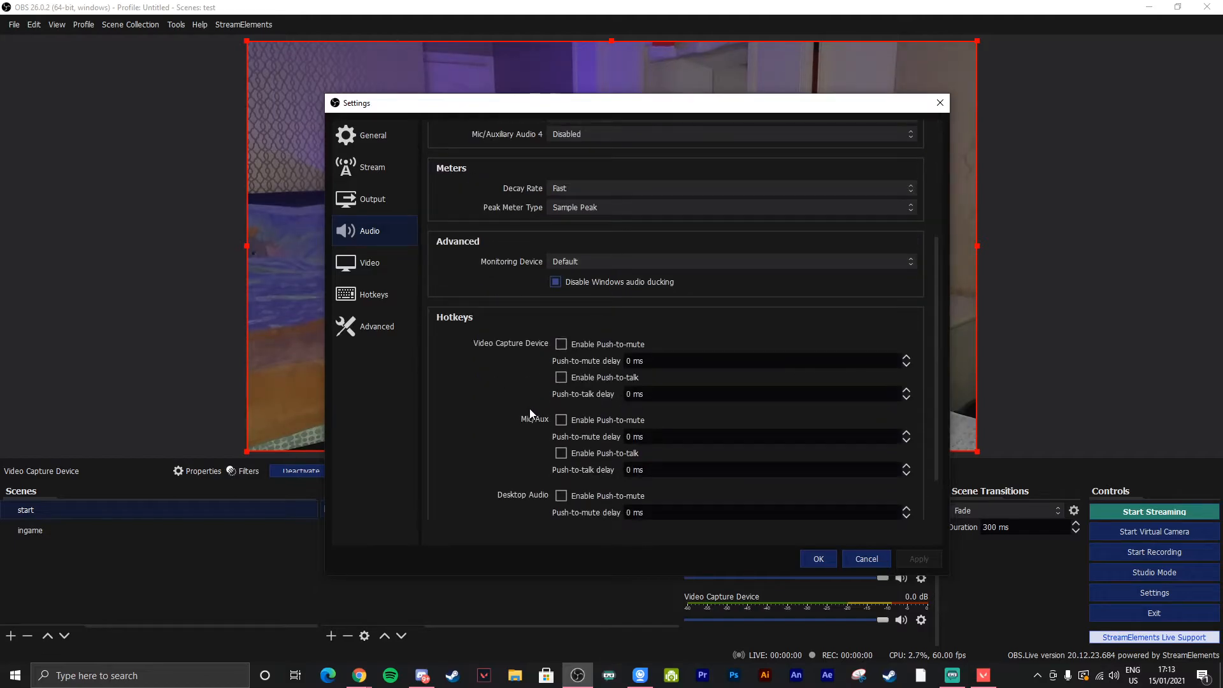
{"action": "scroll", "coordinate": [517, 403], "scroll_direction": "down", "scroll_amount": 1}
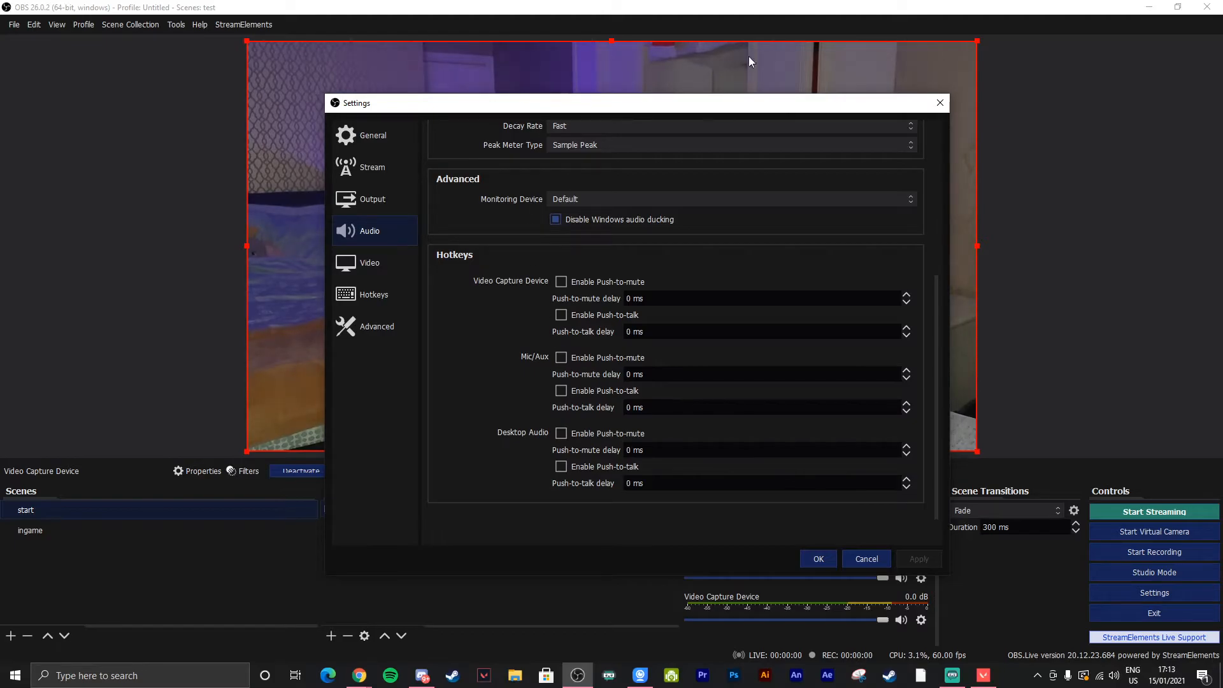
- In the video settings, choose Bicubic (Sharpened scaling, 16 samples) as the downscale filter and 60 as the common FPS value
{"action": "left_click_drag", "start_coordinate": [679, 108], "coordinate": [636, 80]}
{"action": "left_click", "coordinate": [316, 238]}
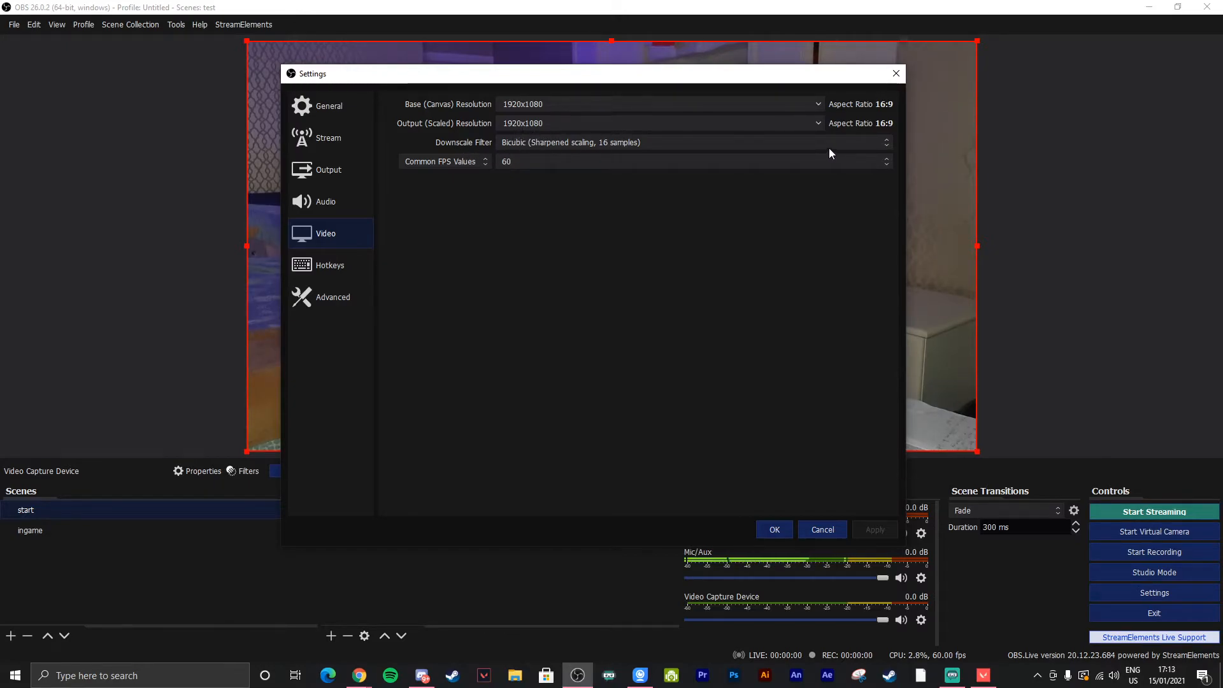
{"action": "left_click", "coordinate": [883, 139]}
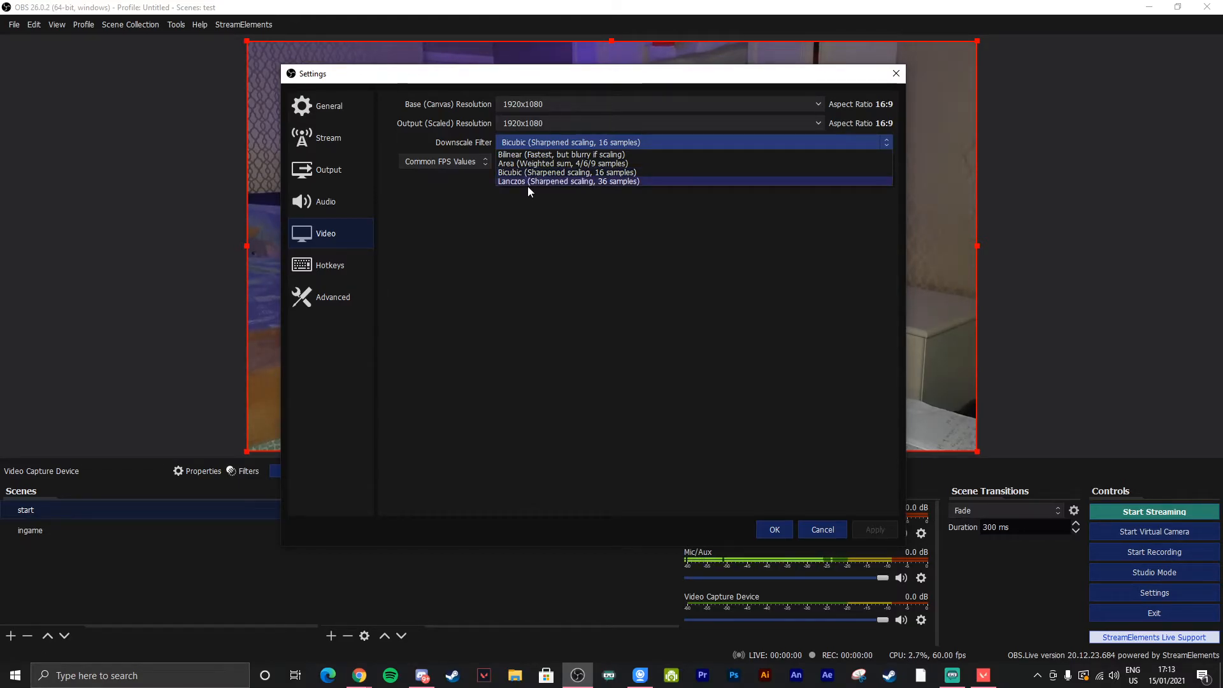
{"action": "left_click", "coordinate": [541, 171]}
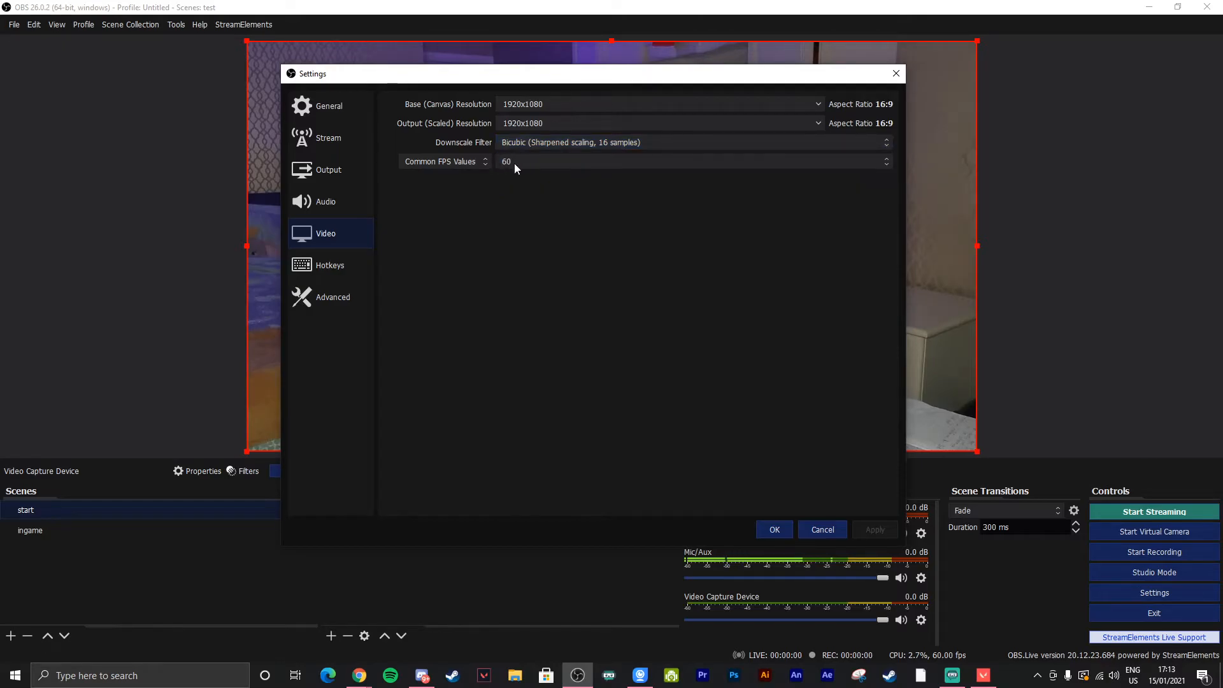
{"action": "left_click", "coordinate": [887, 161]}
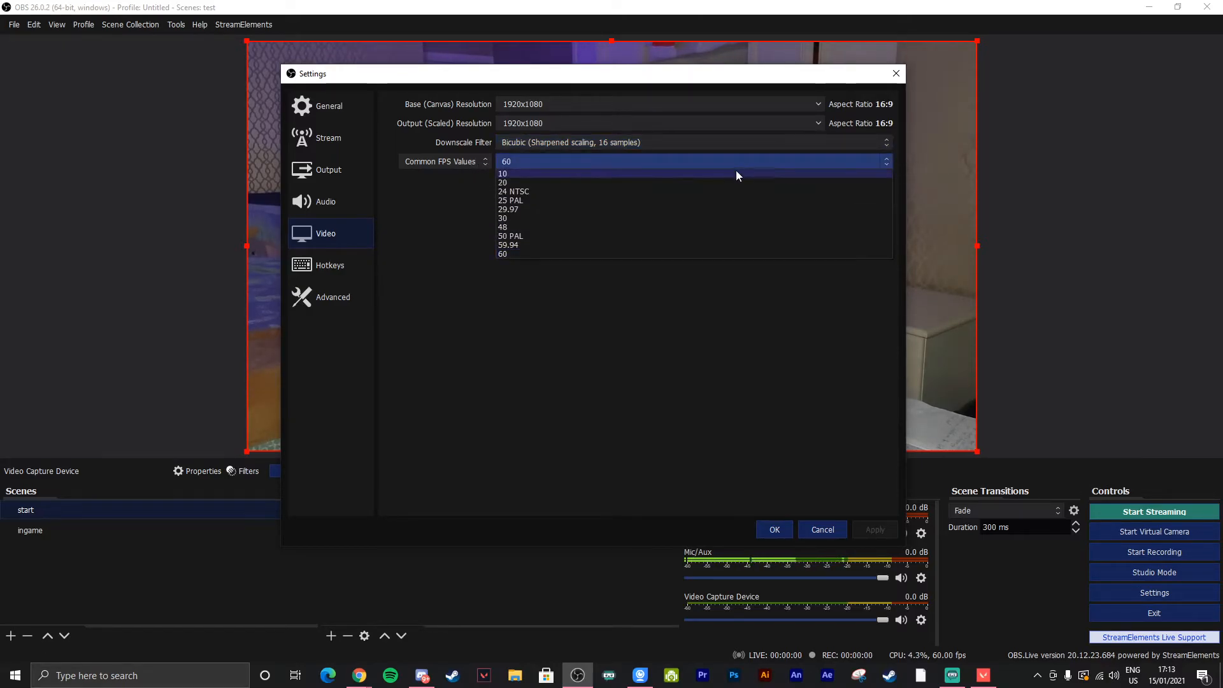
{"action": "left_click", "coordinate": [521, 255]}
- Try the Integer and Fractional FPS value types, return to Common FPS Values and apply the video settings
{"action": "left_click", "coordinate": [460, 159]}
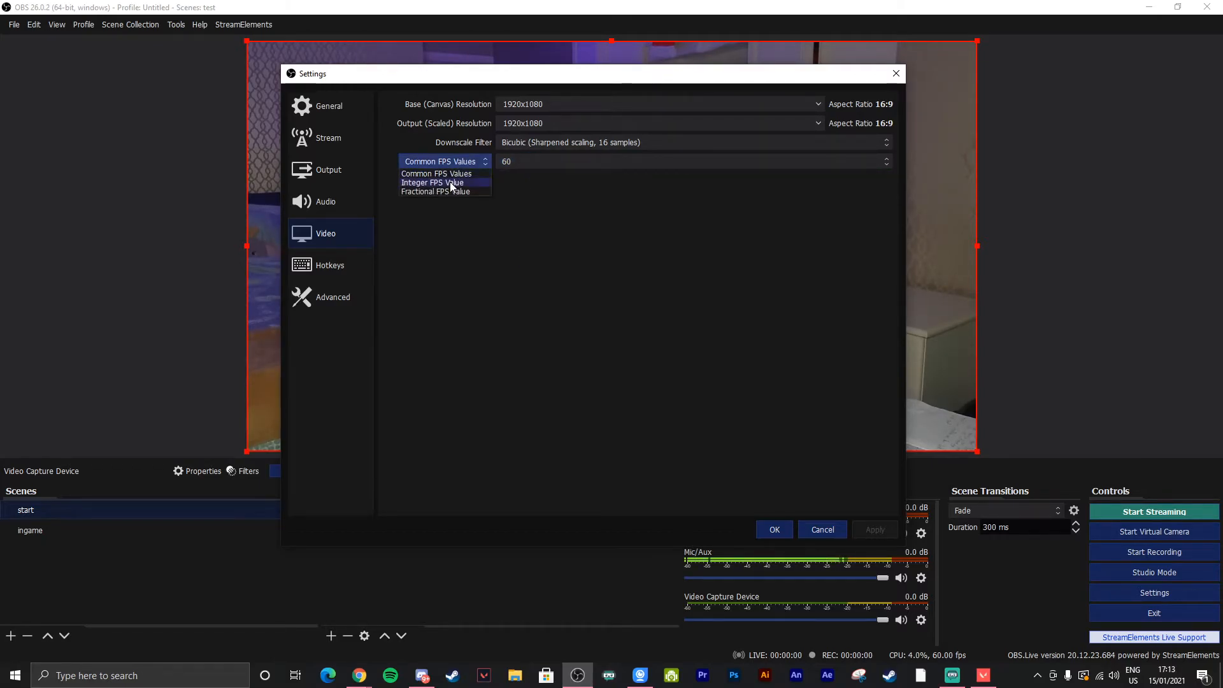
{"action": "left_click", "coordinate": [450, 182]}
{"action": "scroll", "coordinate": [888, 159], "scroll_direction": "up", "scroll_amount": 5}
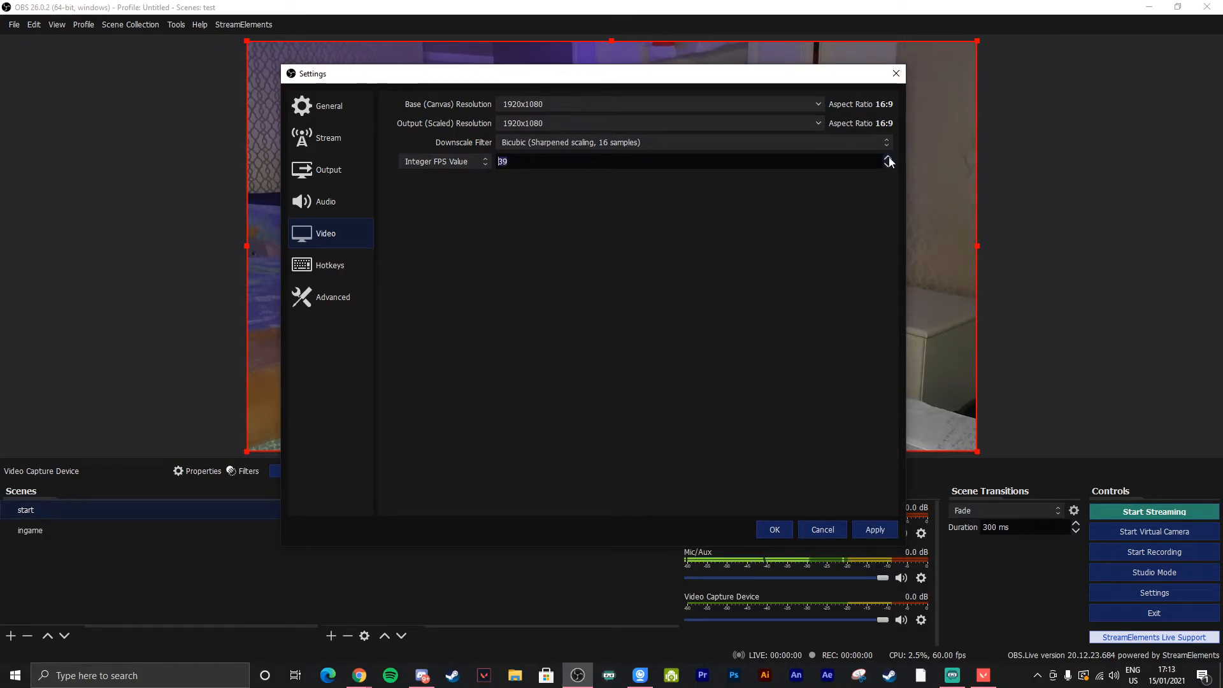
{"action": "left_click", "coordinate": [442, 159]}
{"action": "left_click", "coordinate": [442, 191]}
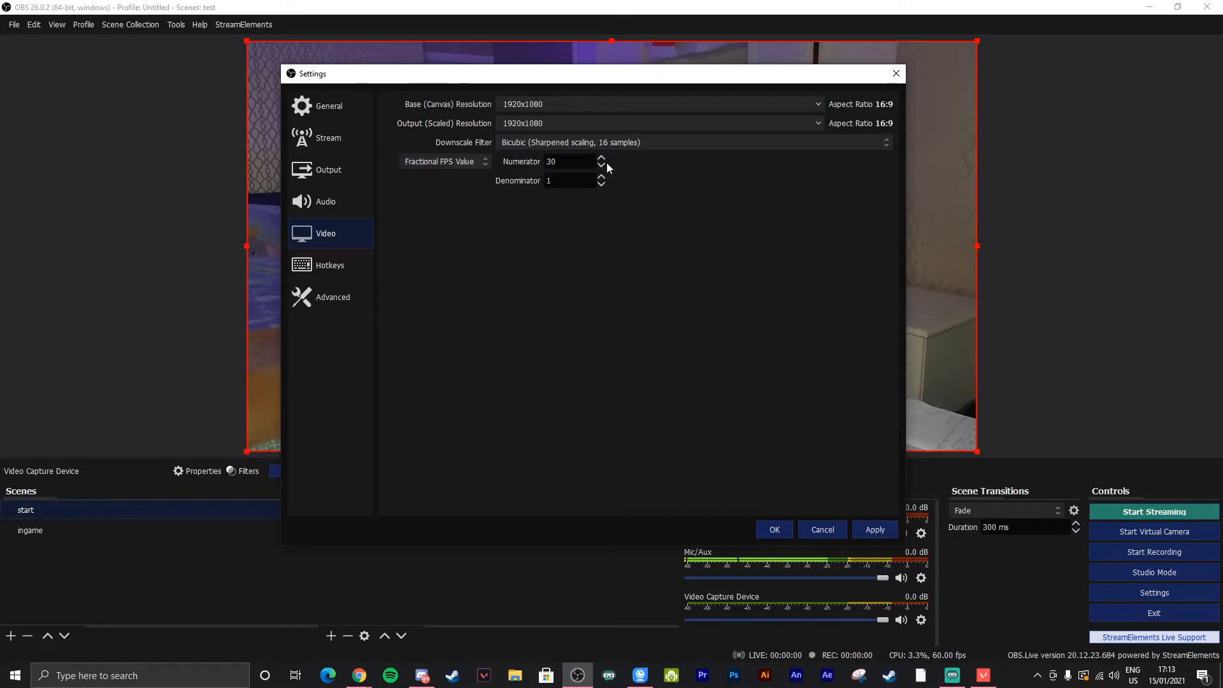
{"action": "left_click", "coordinate": [415, 160]}
{"action": "left_click", "coordinate": [431, 174]}
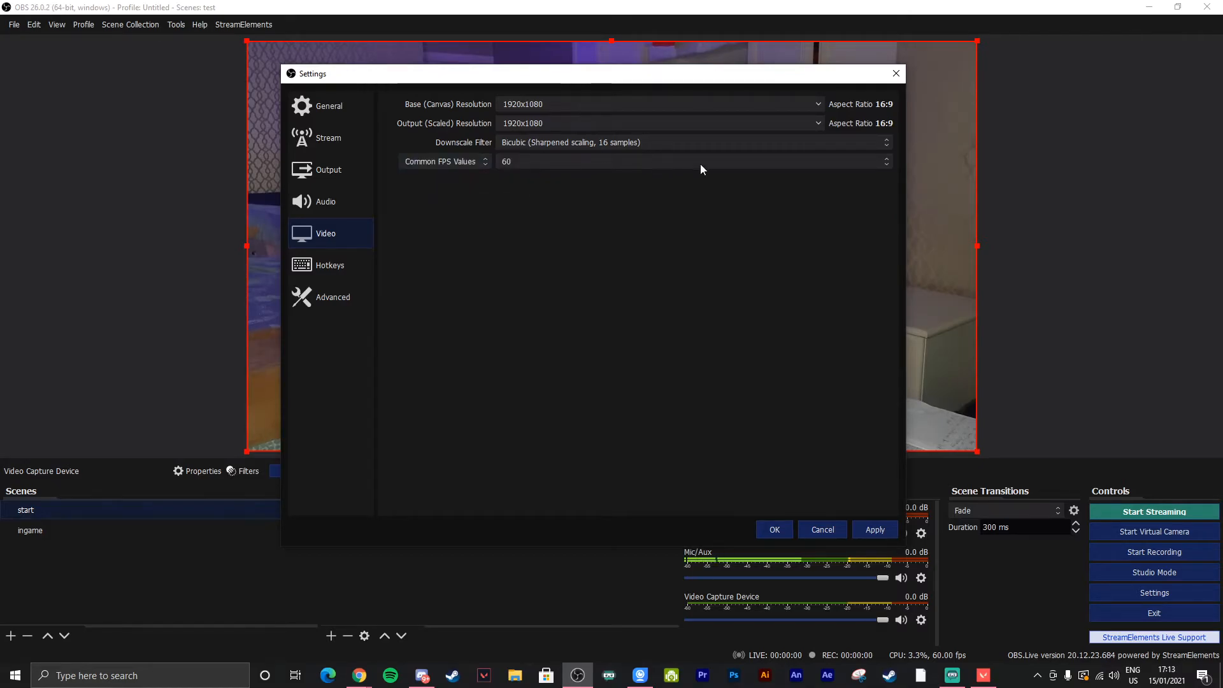
{"action": "left_click", "coordinate": [876, 531]}
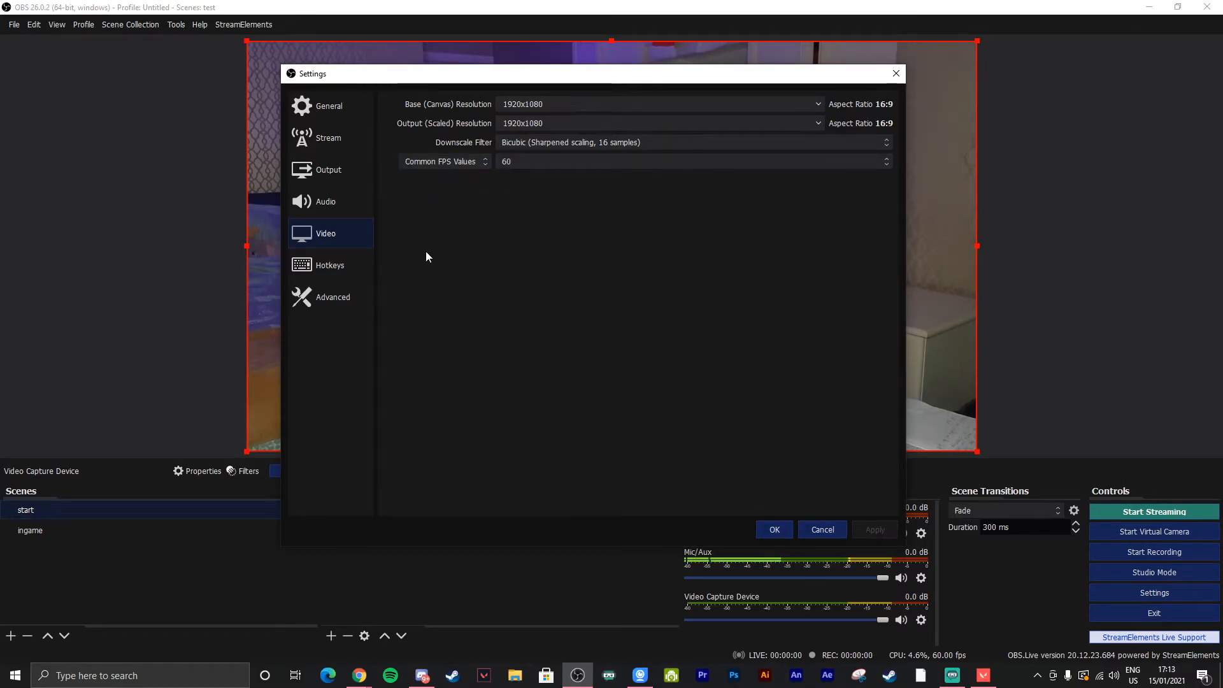
- Assign Num 2 as the hotkey for switching to the ingame scene and Num 1 for start, save the settings and test both
{"action": "left_click", "coordinate": [331, 265]}
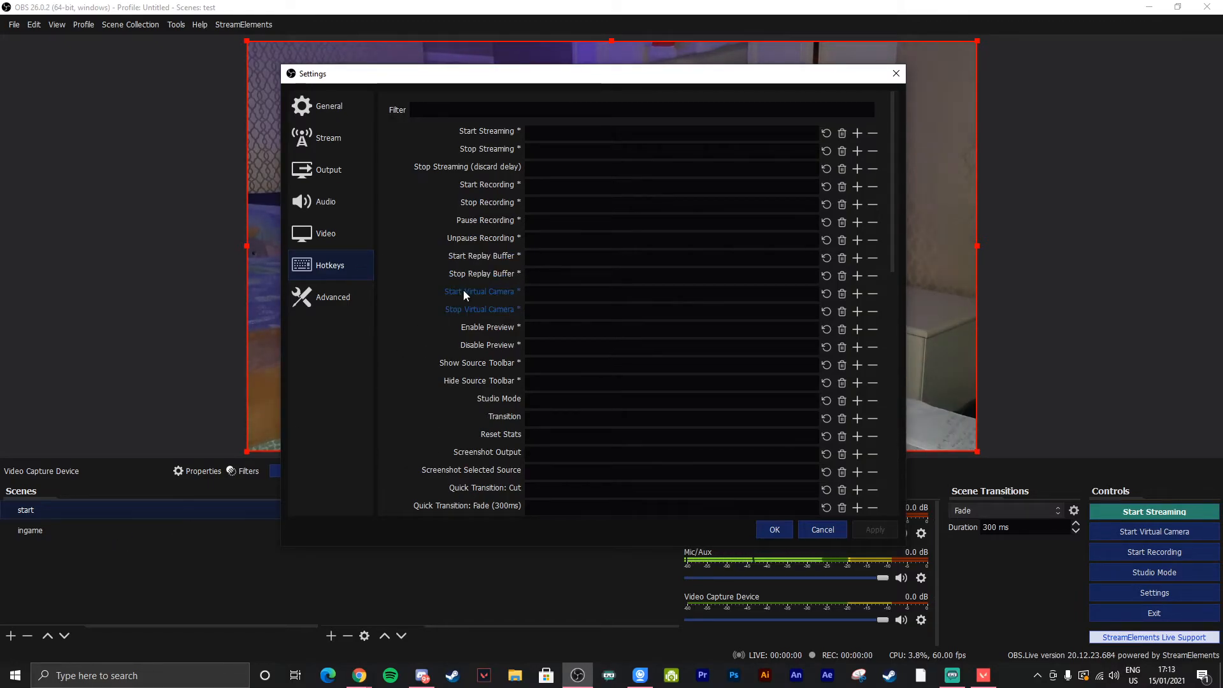
{"action": "scroll", "coordinate": [422, 354], "scroll_direction": "down", "scroll_amount": 6}
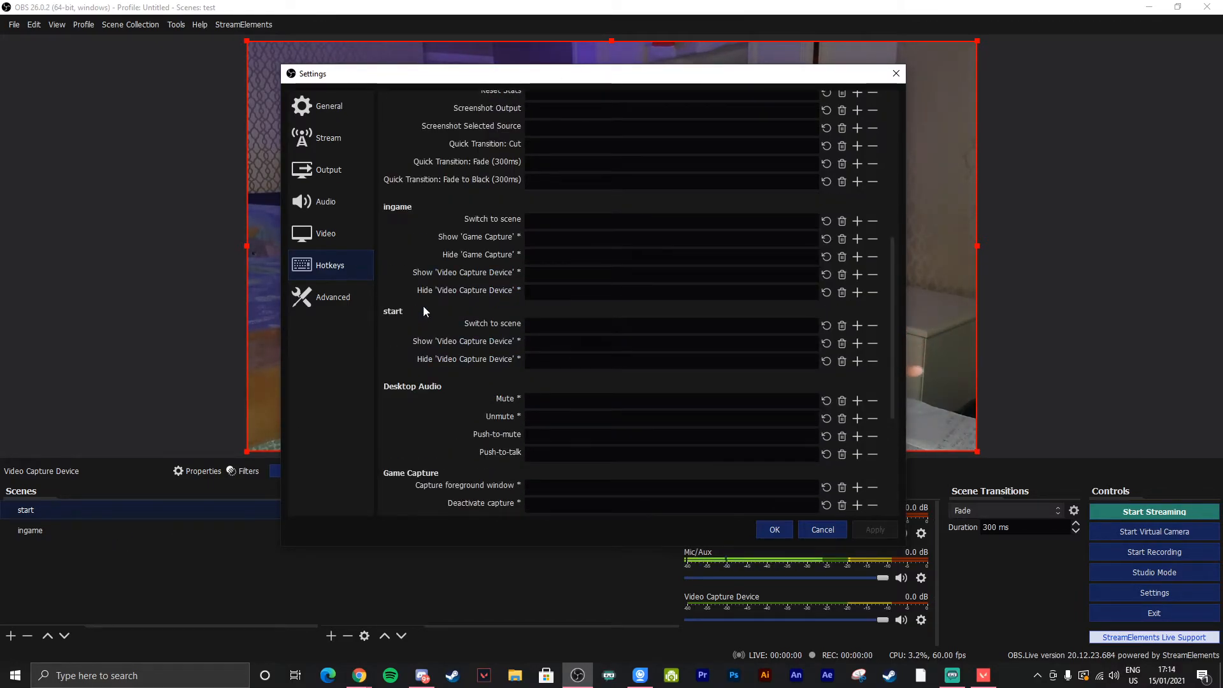
{"action": "left_click", "coordinate": [556, 219]}
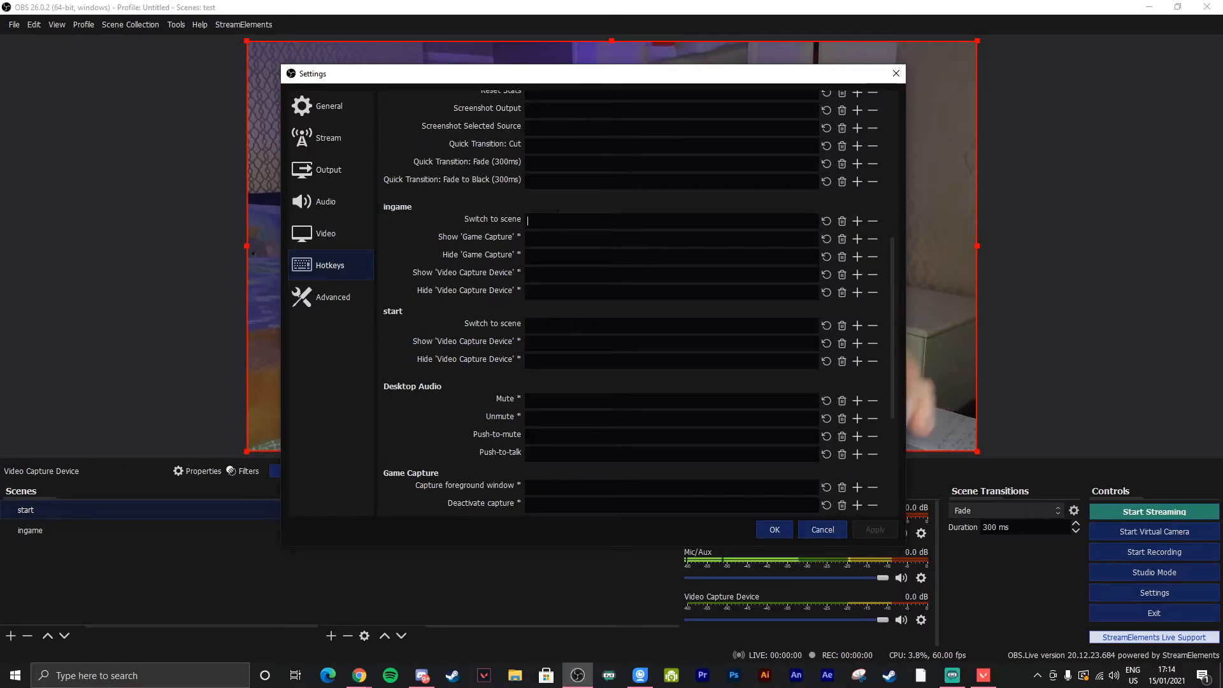
{"action": "key", "text": "KP_2"}
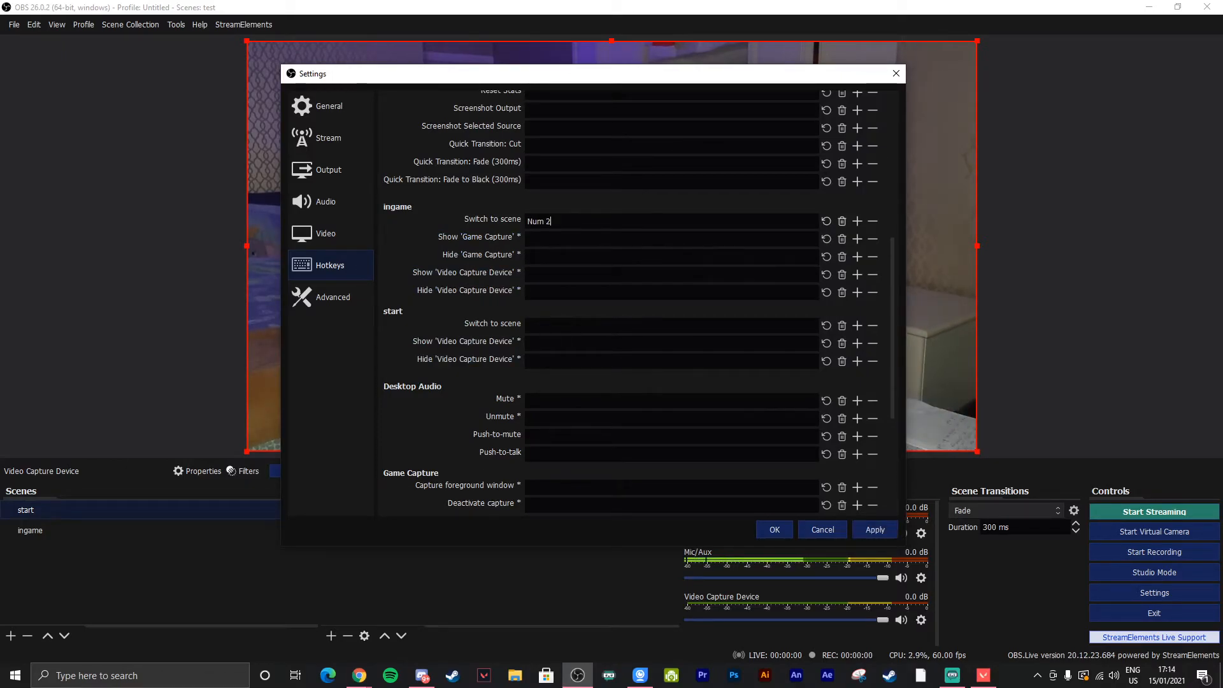
{"action": "left_click", "coordinate": [554, 325]}
{"action": "key", "text": "KP_1"}
{"action": "left_click", "coordinate": [877, 530]}
{"action": "left_click", "coordinate": [775, 530]}
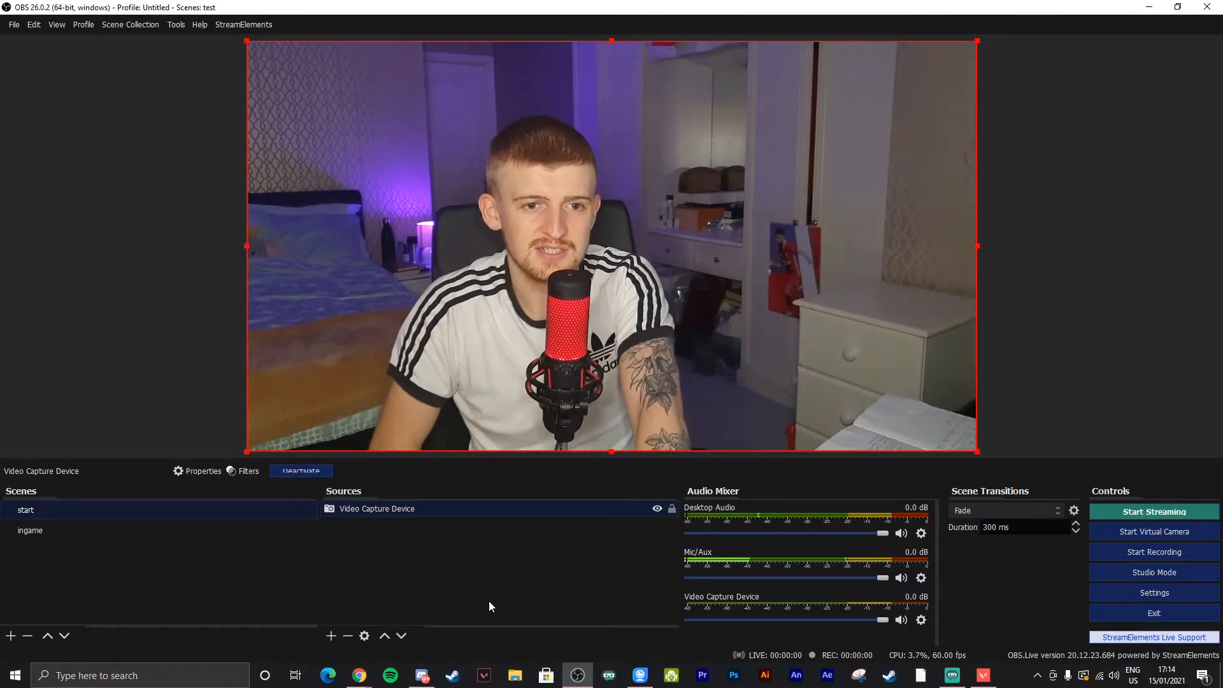
{"action": "key", "text": "KP_2"}
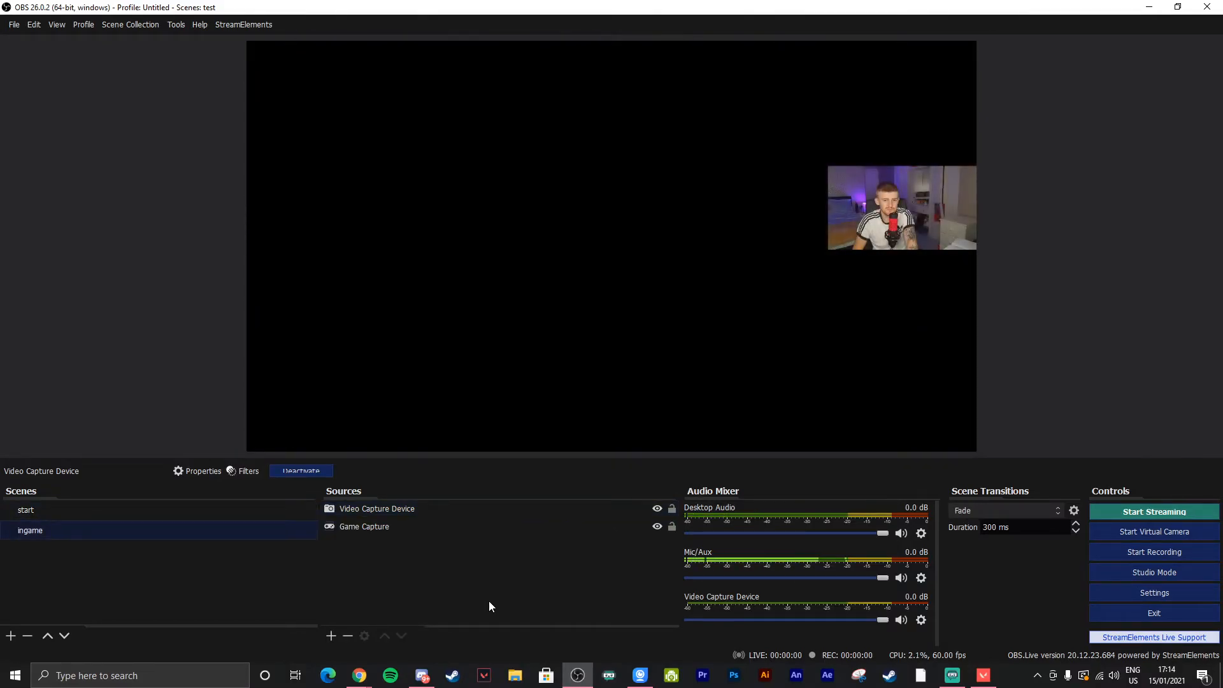
{"action": "key", "text": "KP_1"}
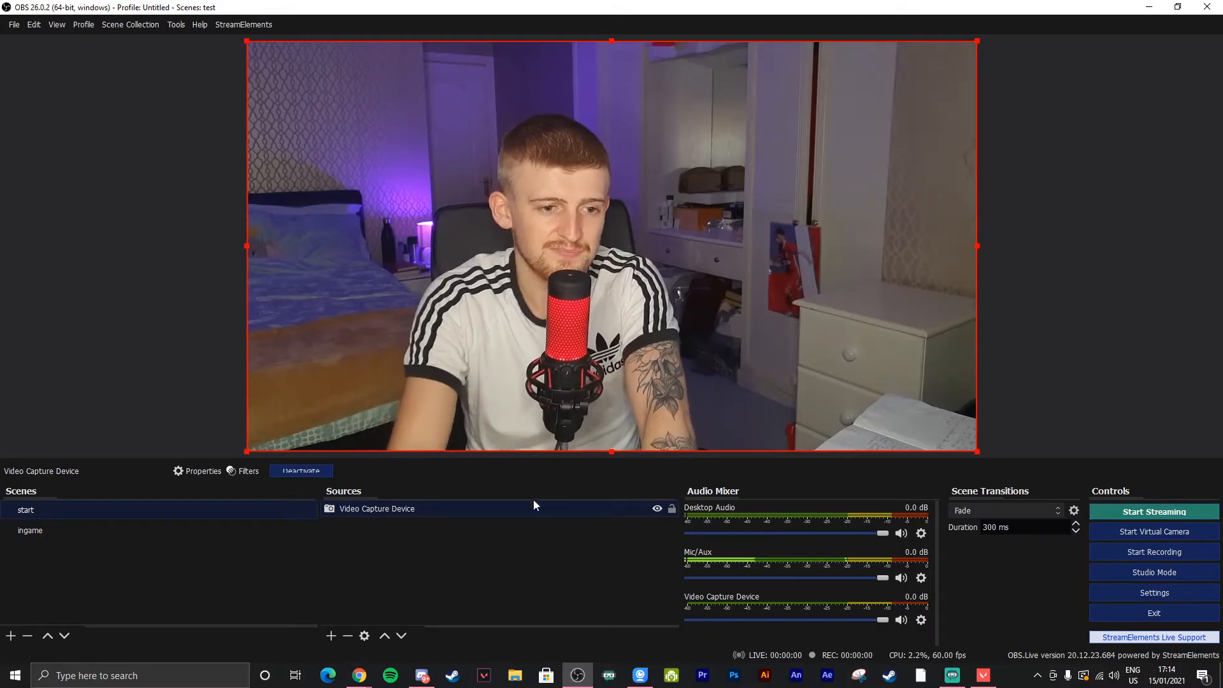
- Switch to the Untitled scene collection and preview its scenes one after another through their scene-switch hotkeys
{"action": "left_click", "coordinate": [141, 25]}
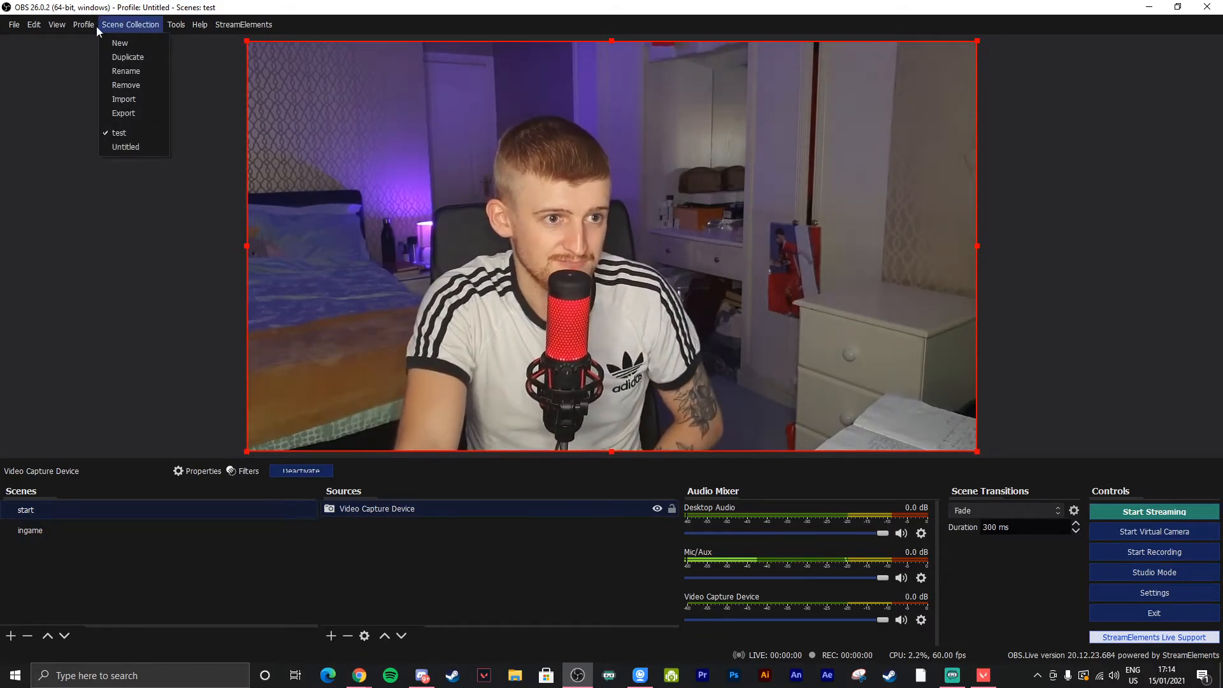
{"action": "left_click", "coordinate": [126, 147]}
{"action": "key", "text": "KP_1"}
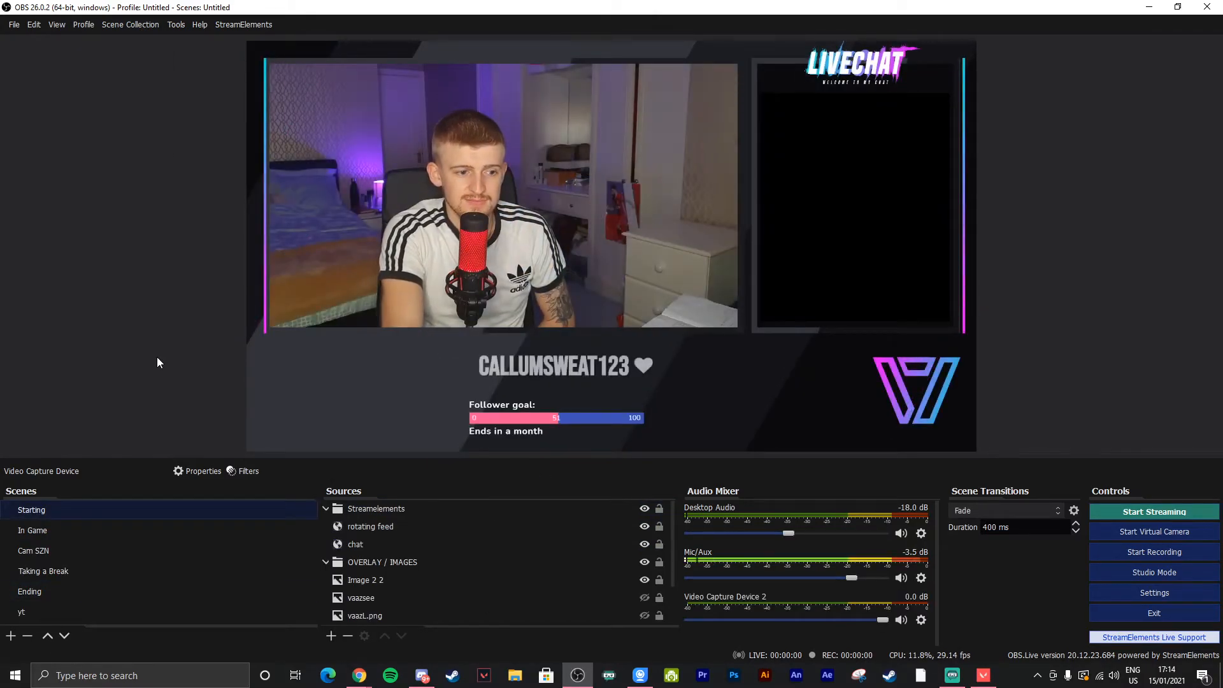
{"action": "key", "text": "KP_2"}
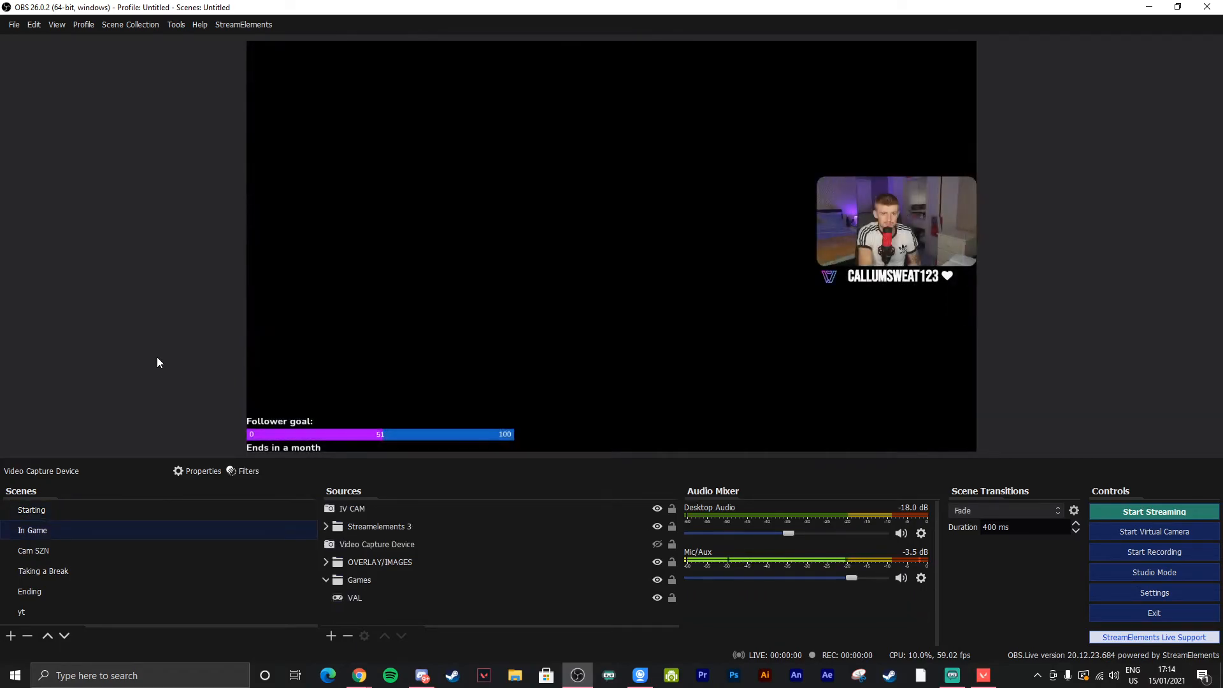
{"action": "key", "text": "KP_3"}
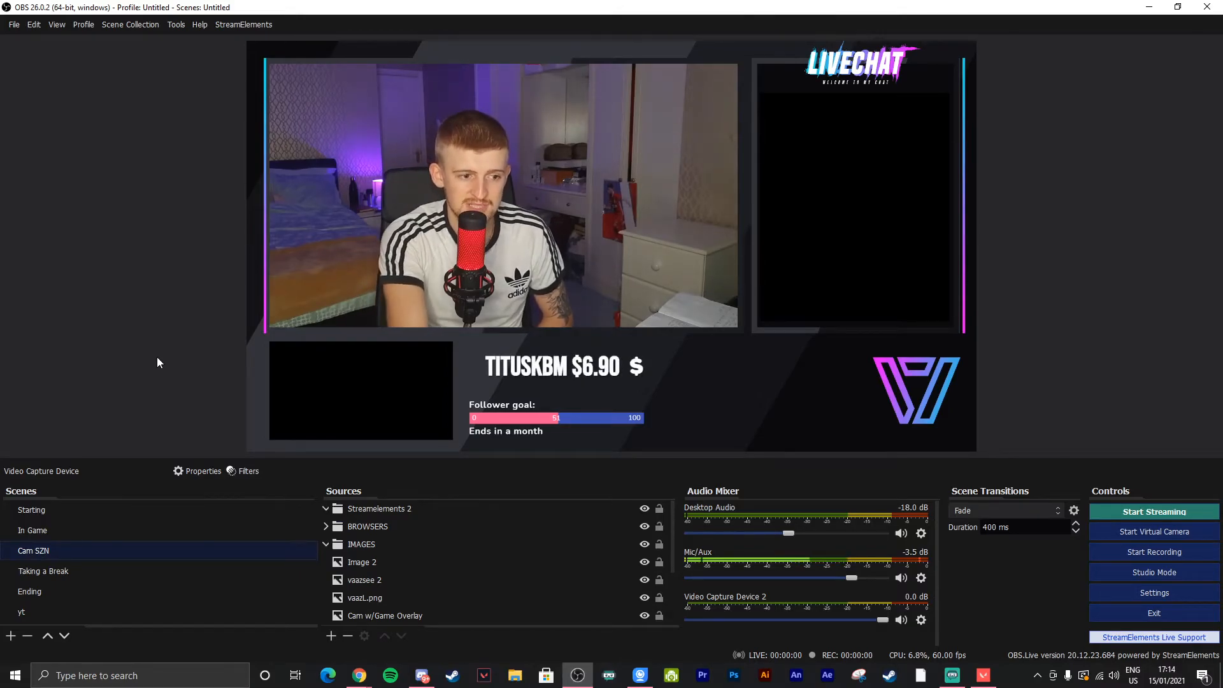
{"action": "key", "text": "KP_4"}
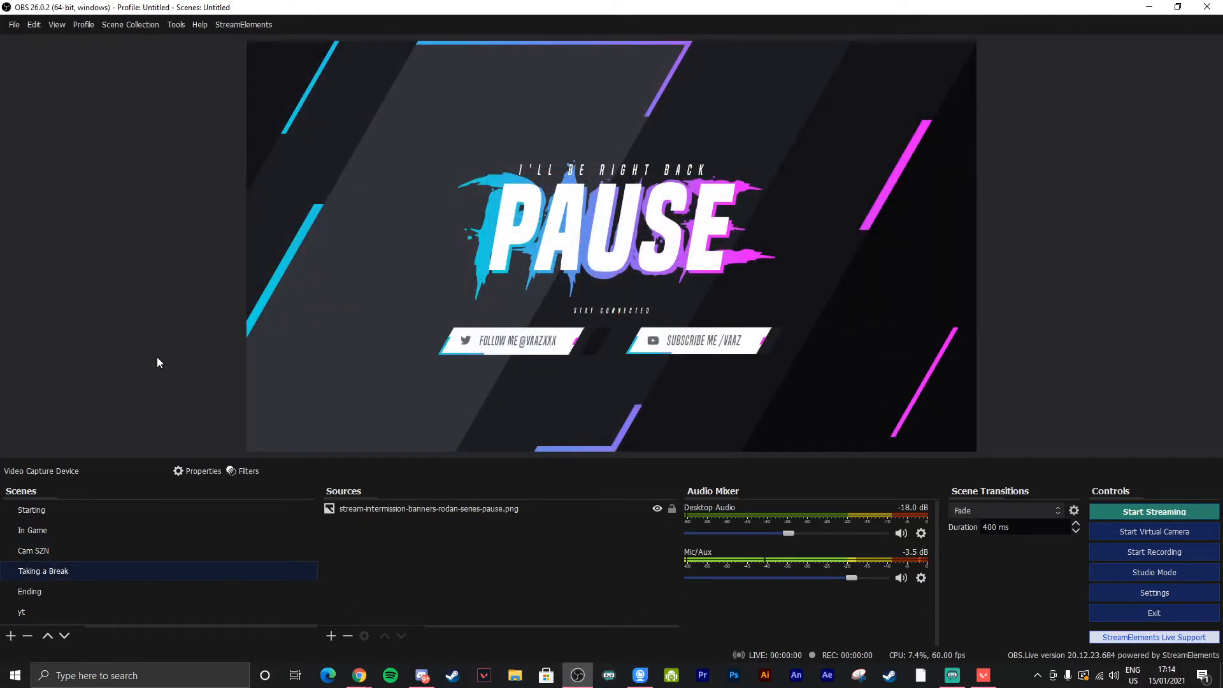
{"action": "key", "text": "KP_5"}
{"action": "key", "text": "KP_4"}
{"action": "key", "text": "KP_3"}
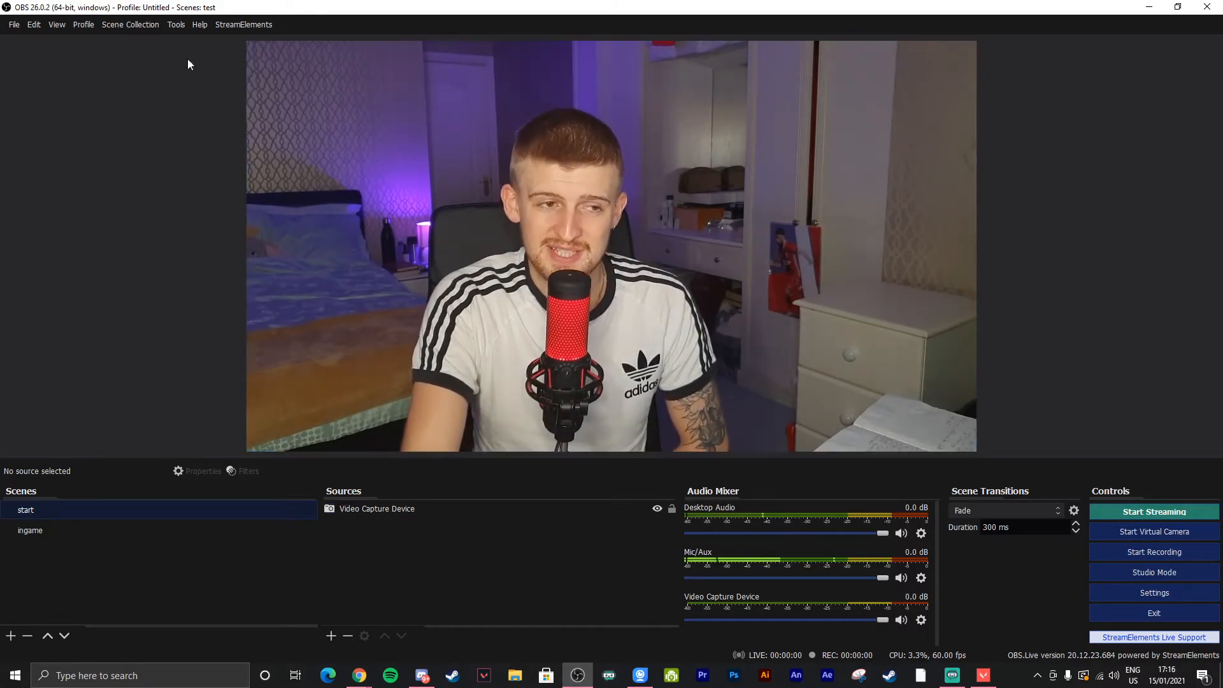
- Add VZ3 (0-00-02-31)11.png as an image source in the start scene and shrink it to about a quarter in the canvas's upper-left corner
{"action": "left_click", "coordinate": [13, 25]}
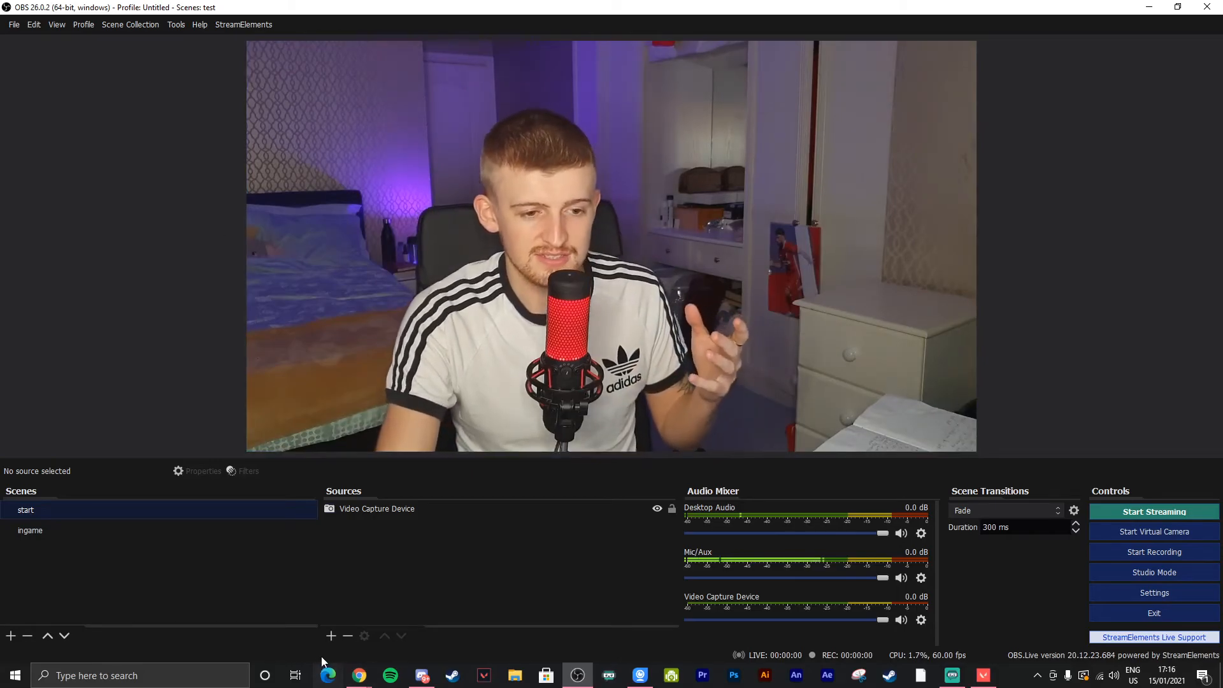
{"action": "left_click", "coordinate": [331, 637]}
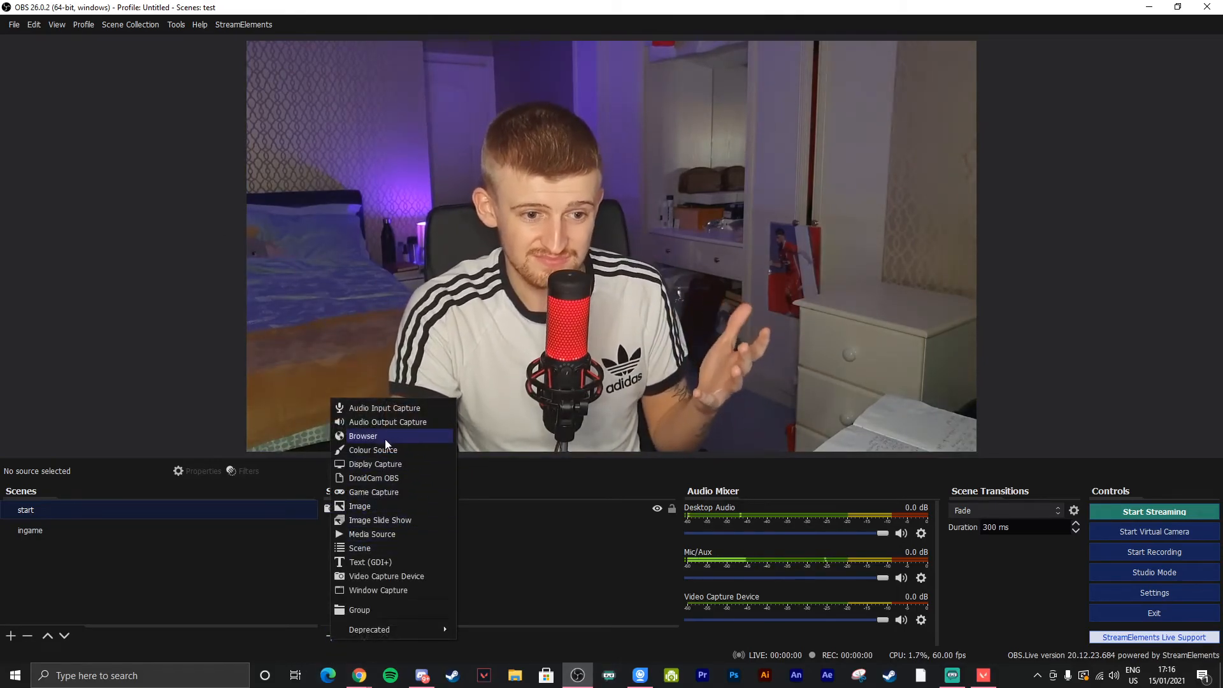
{"action": "left_click", "coordinate": [356, 512]}
{"action": "left_click", "coordinate": [650, 420]}
{"action": "left_click", "coordinate": [792, 414]}
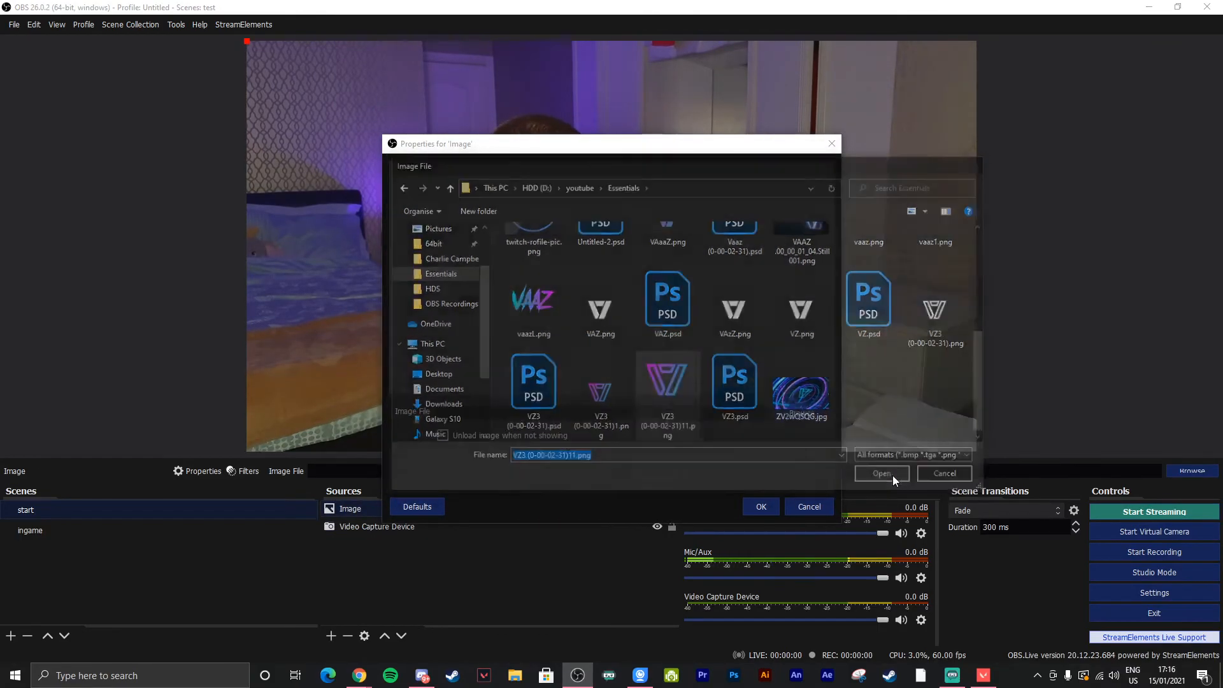
{"action": "left_click", "coordinate": [892, 475]}
{"action": "left_click", "coordinate": [760, 506]}
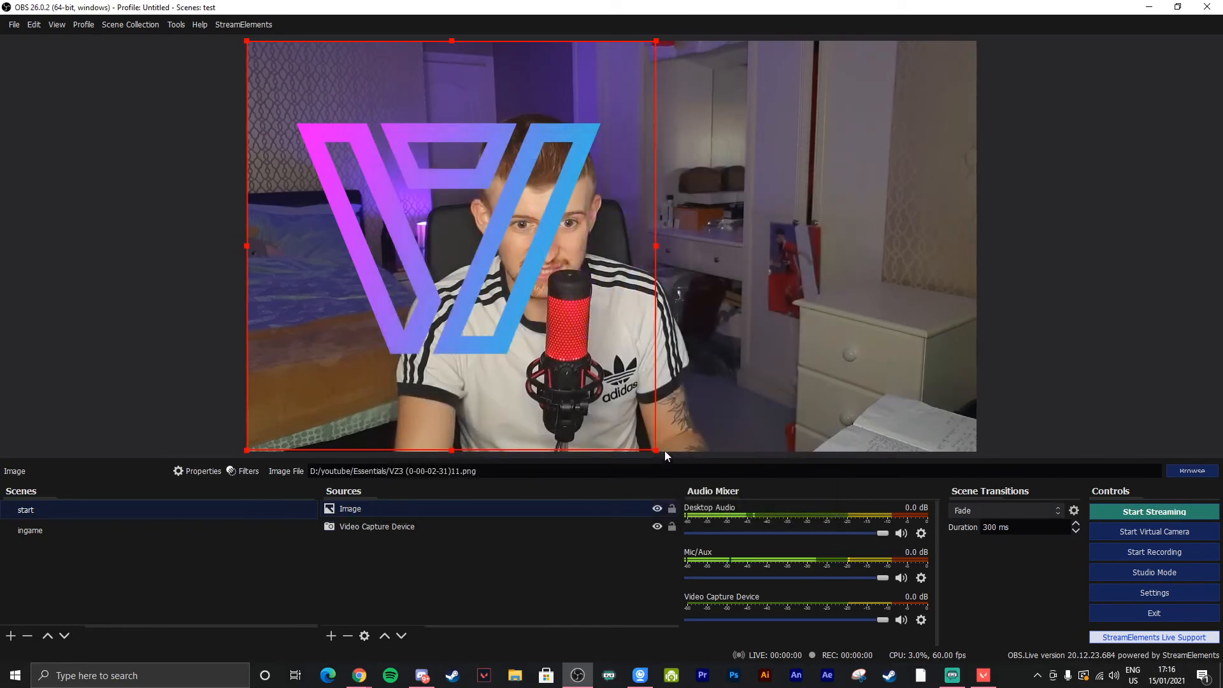
{"action": "left_click_drag", "start_coordinate": [651, 455], "coordinate": [323, 140]}
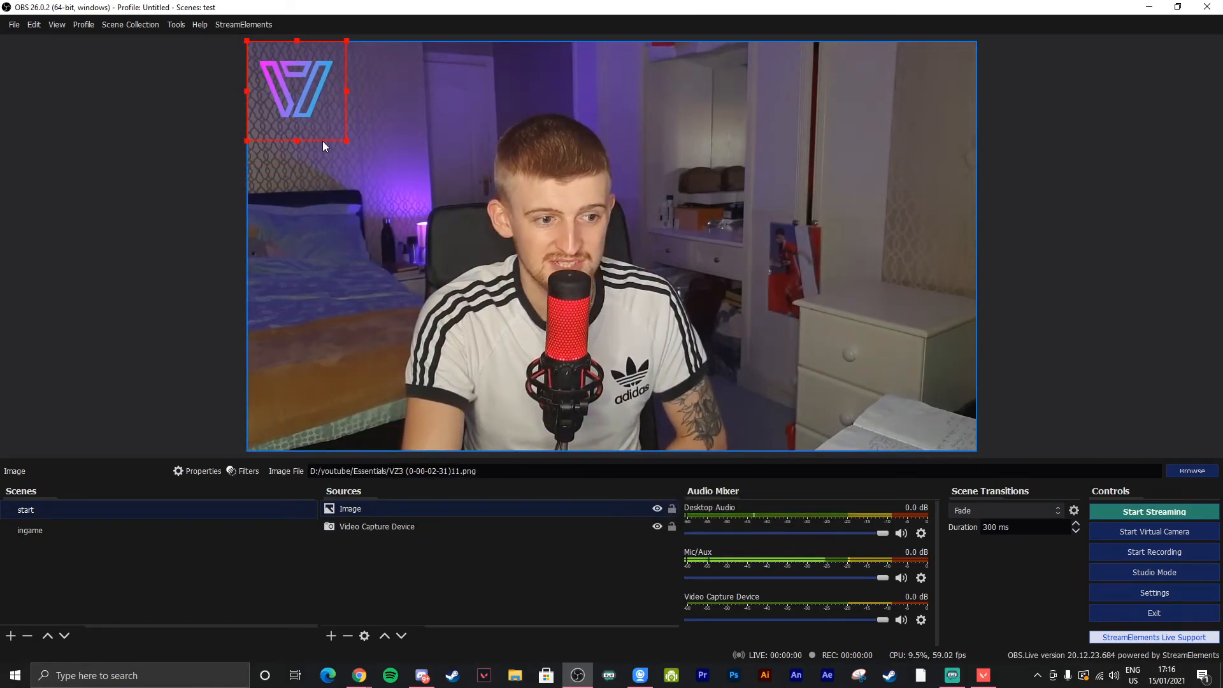
- Copy the logo image source into the ingame scene as a reference, move it to the canvas's lower-right corner and shrink it
{"action": "right_click", "coordinate": [358, 509]}
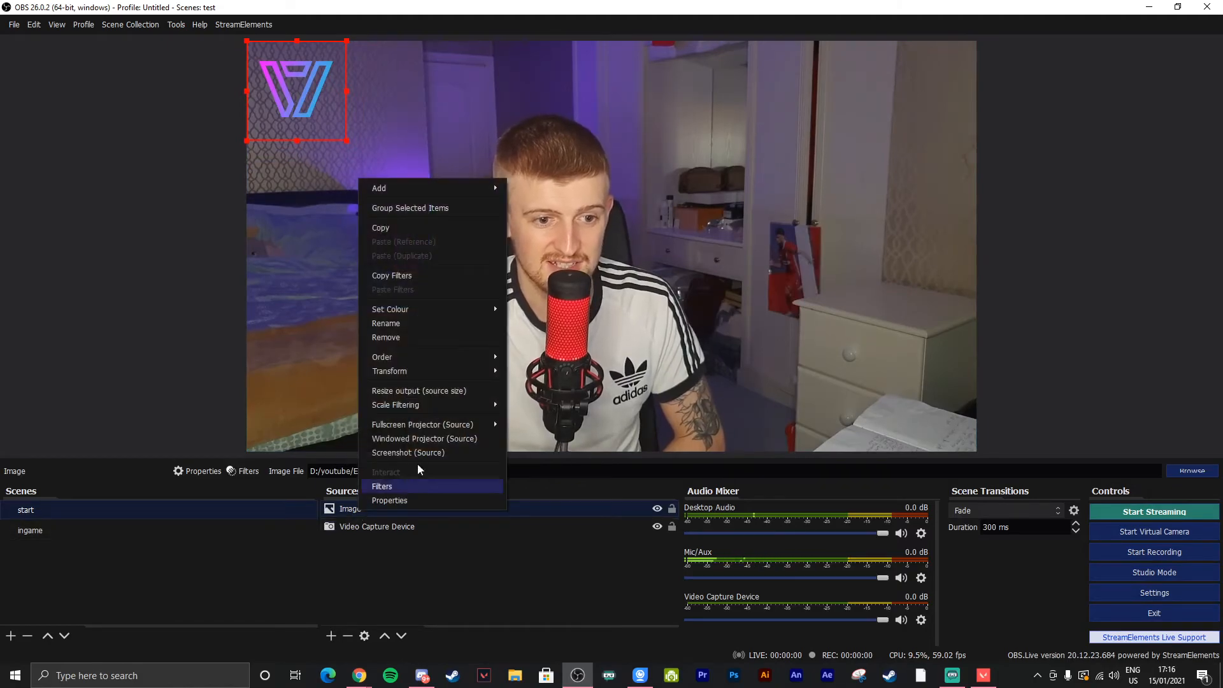
{"action": "left_click", "coordinate": [383, 229]}
{"action": "left_click", "coordinate": [47, 530]}
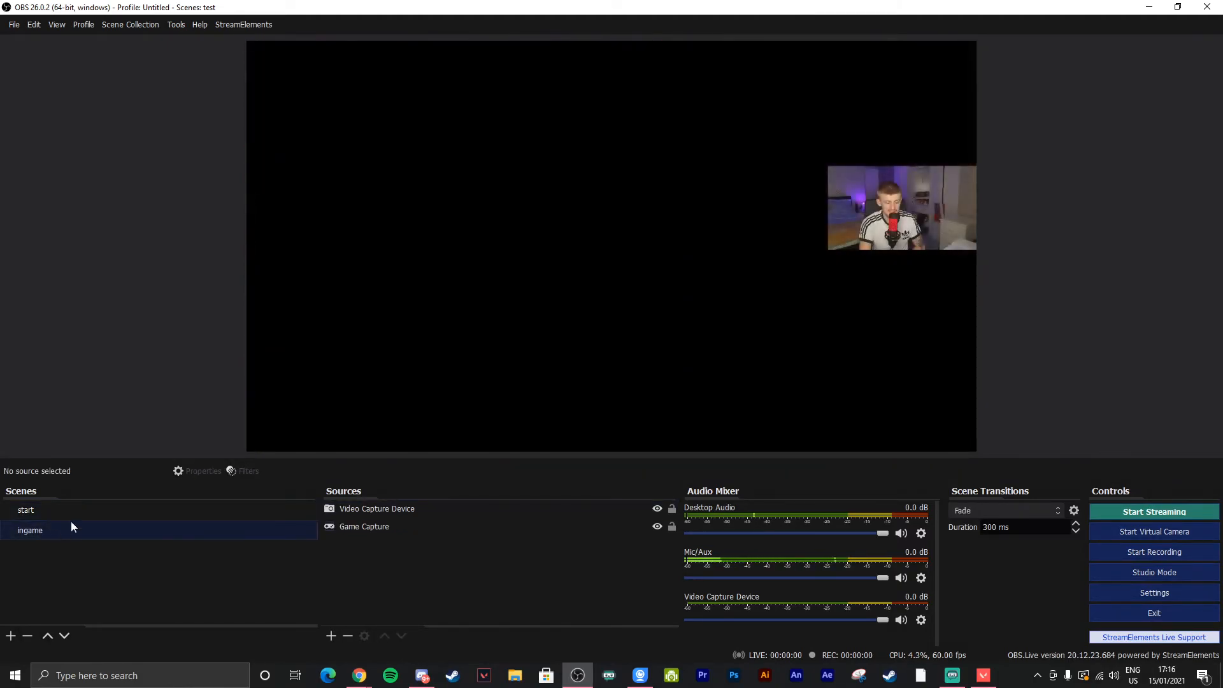
{"action": "right_click", "coordinate": [399, 590]}
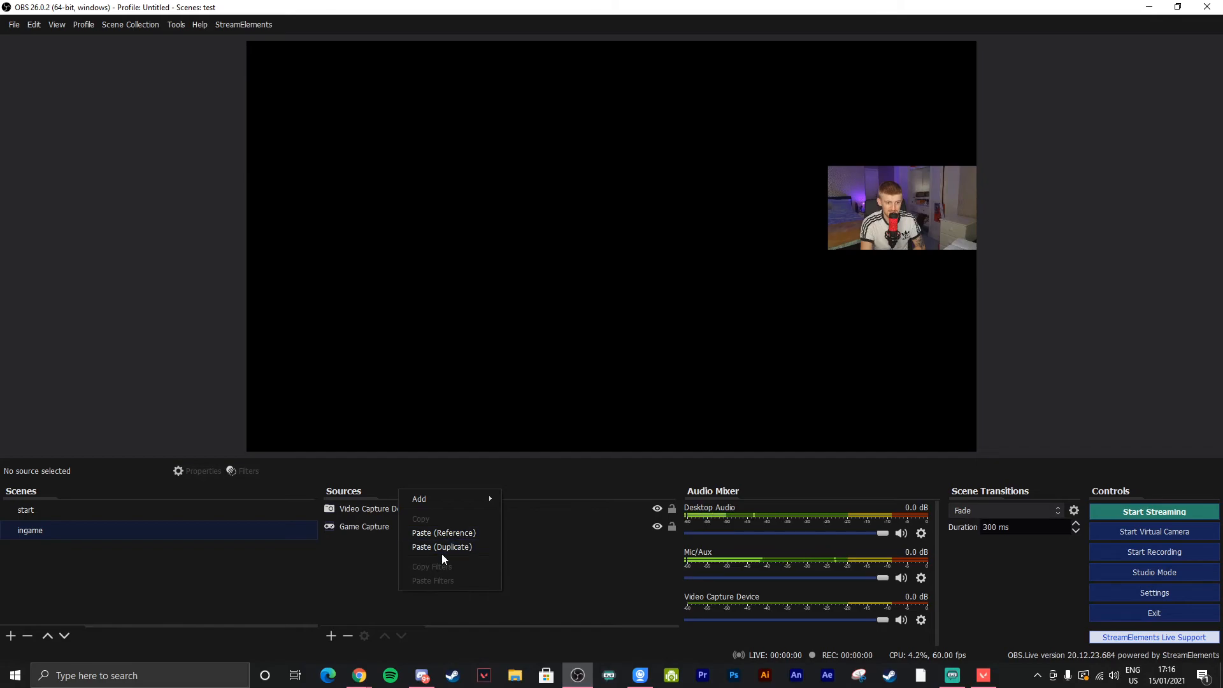
{"action": "left_click", "coordinate": [444, 533]}
{"action": "left_click_drag", "start_coordinate": [308, 113], "coordinate": [934, 416]}
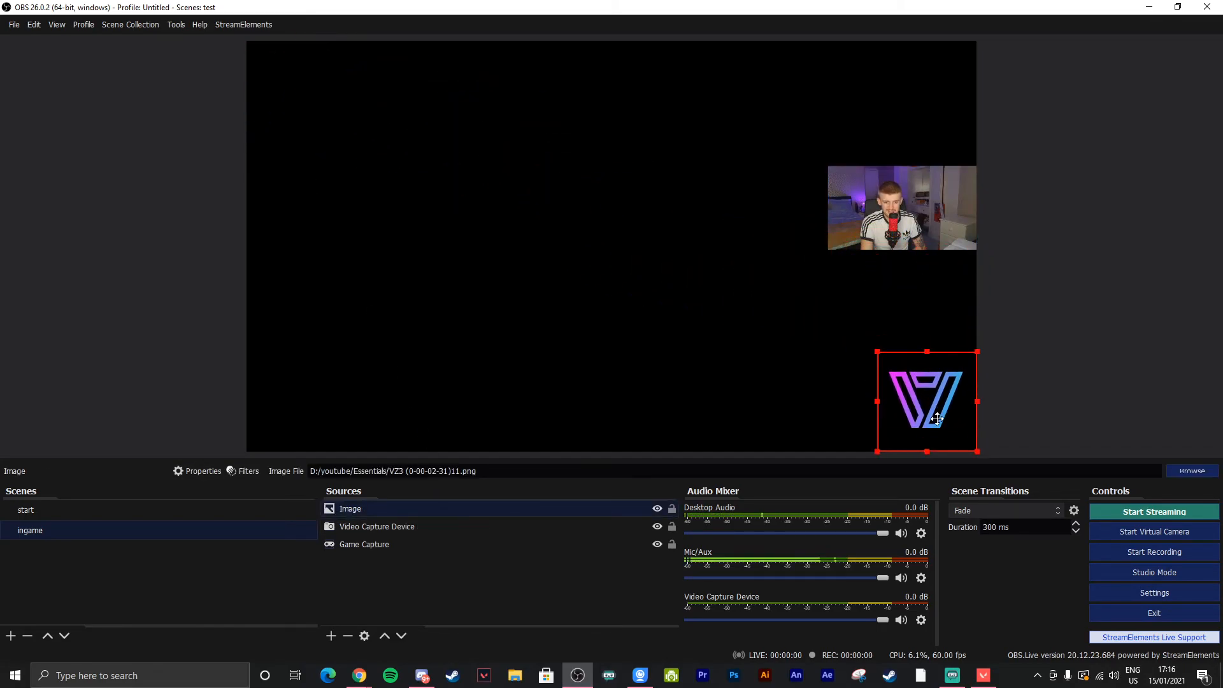
{"action": "left_click_drag", "start_coordinate": [877, 350], "coordinate": [933, 406]}
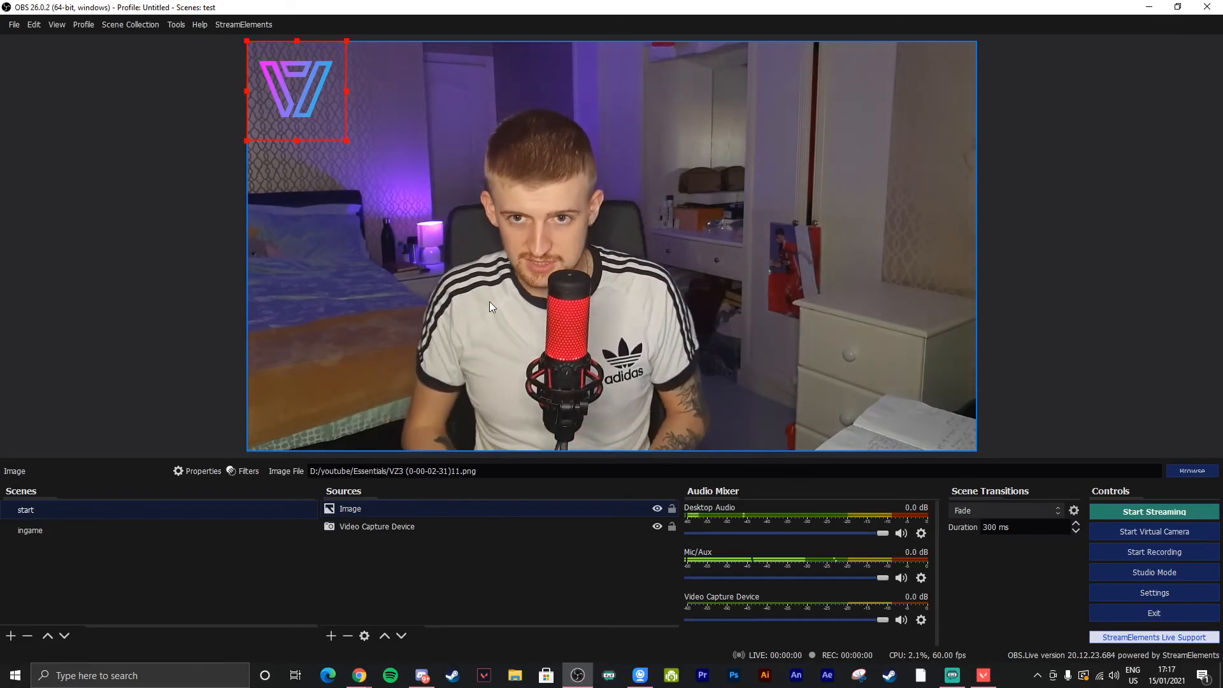
- Open the list of source types that can be added to the start scene
{"action": "left_click", "coordinate": [331, 636]}
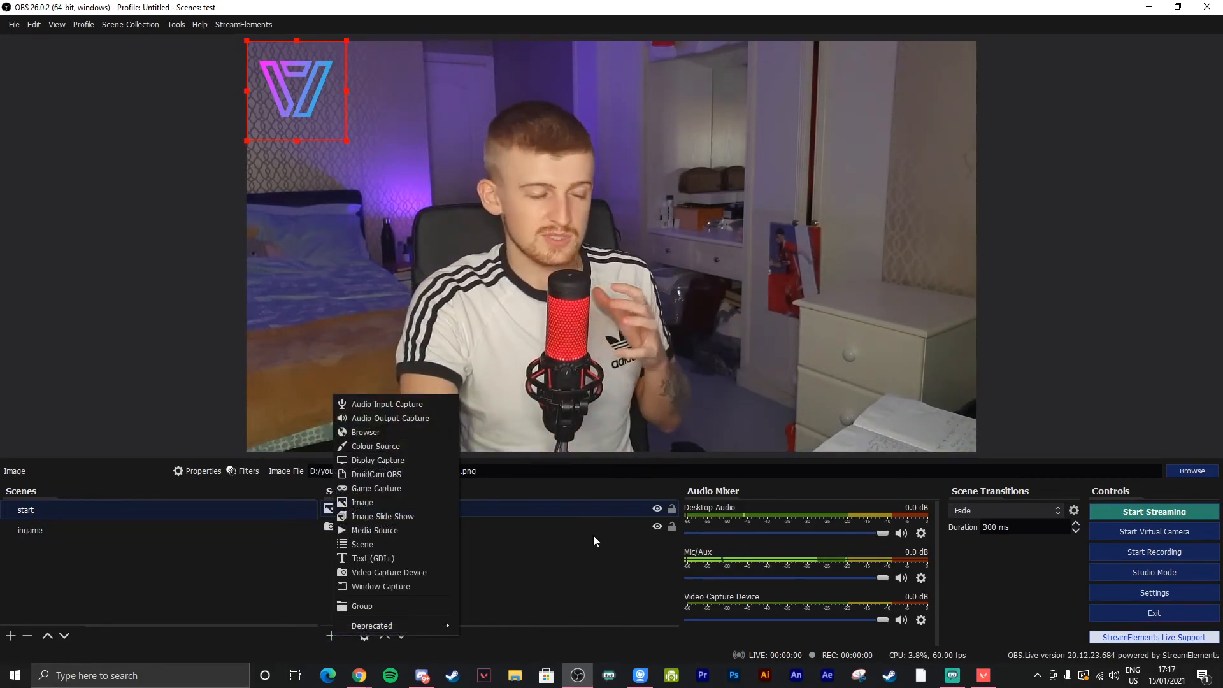